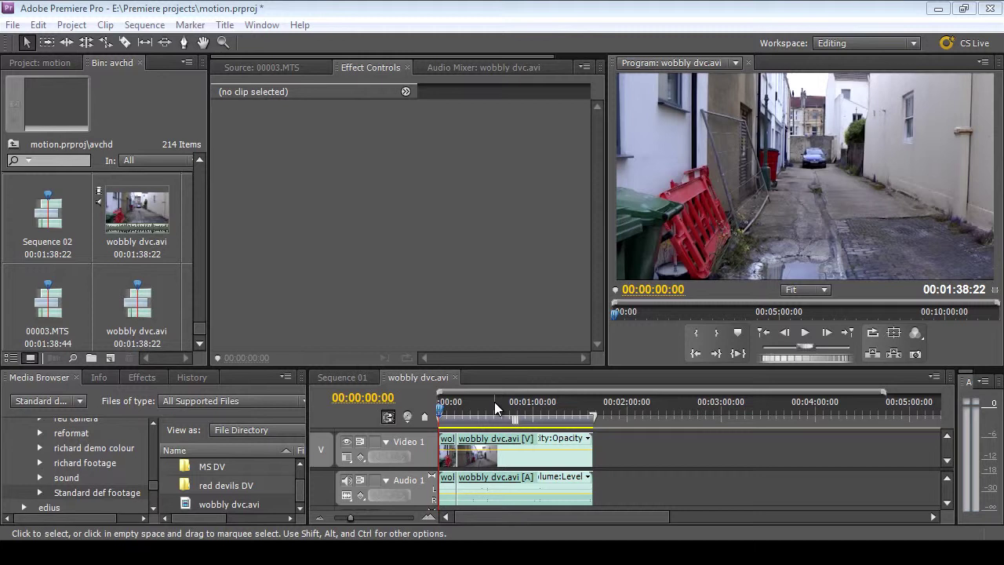
- Play the alley clip from the start to see the wobble
click(808, 332)
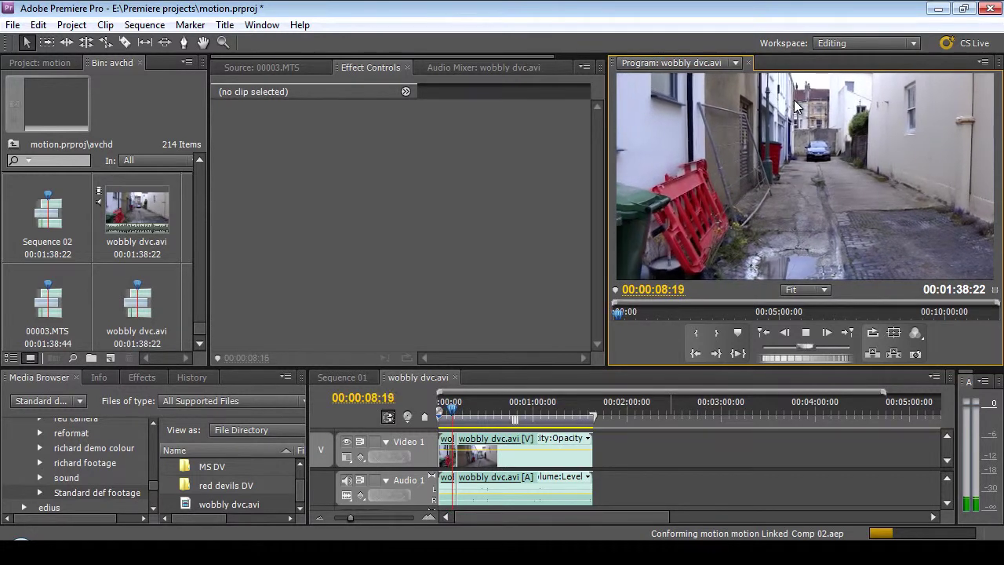
click(444, 417)
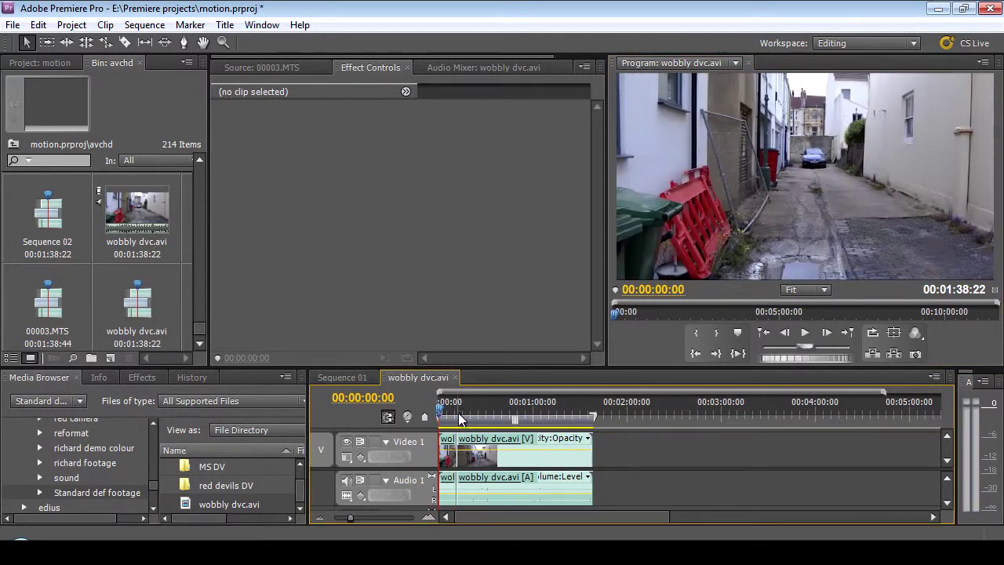
click(804, 333)
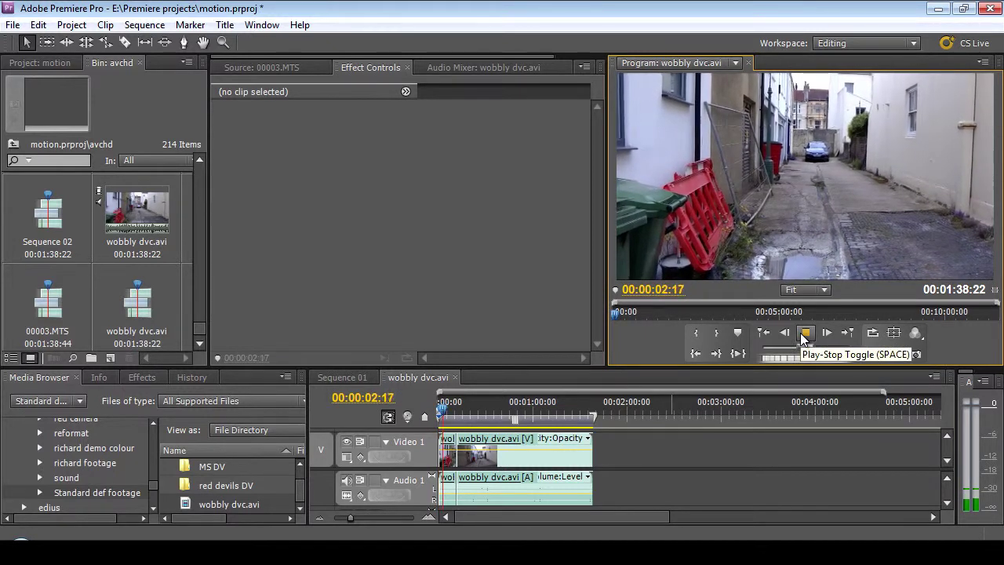
click(805, 332)
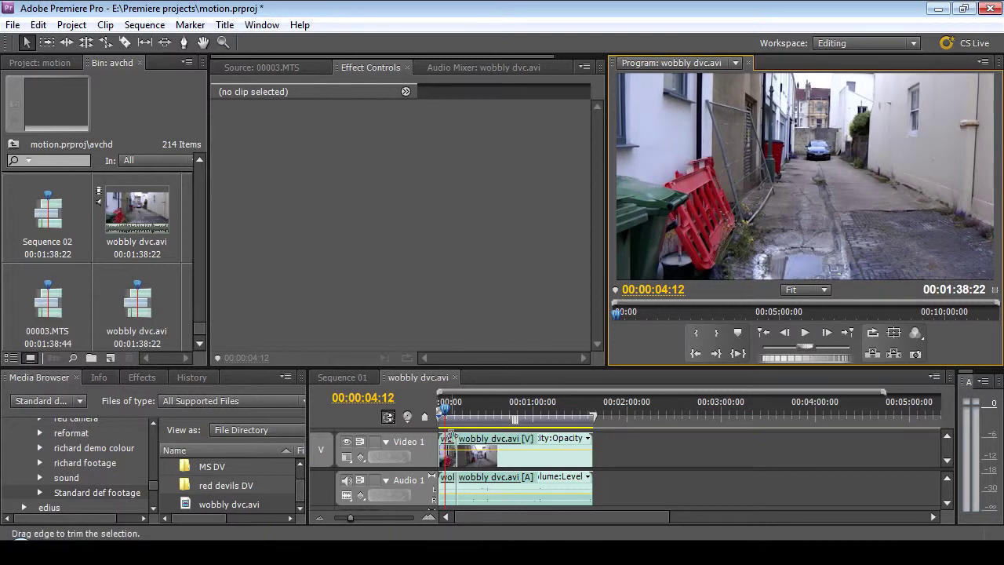
- Replace the wobbly dvc.avi clip on Video 1 with an After Effects composition
click(449, 444)
right_click(447, 444)
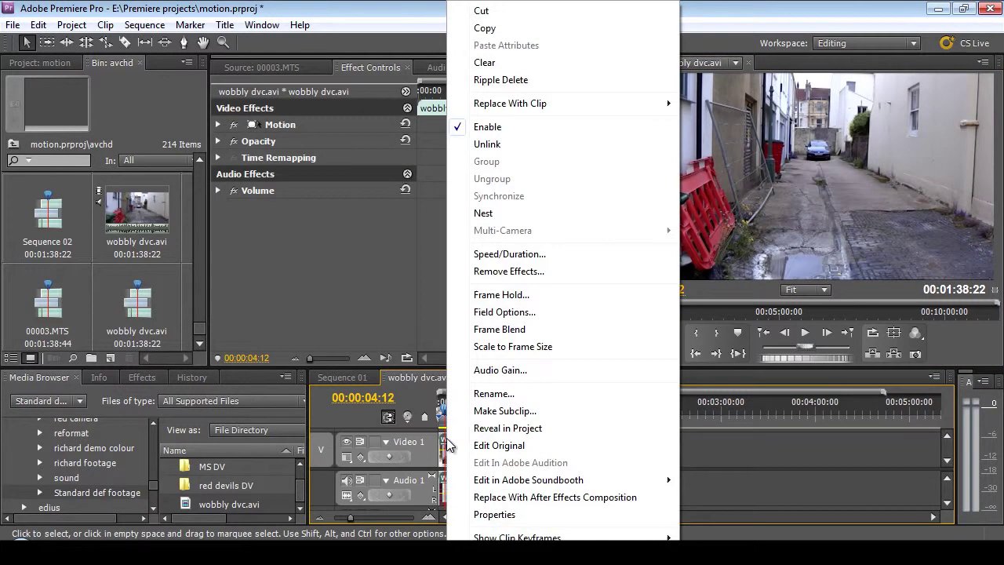
click(481, 499)
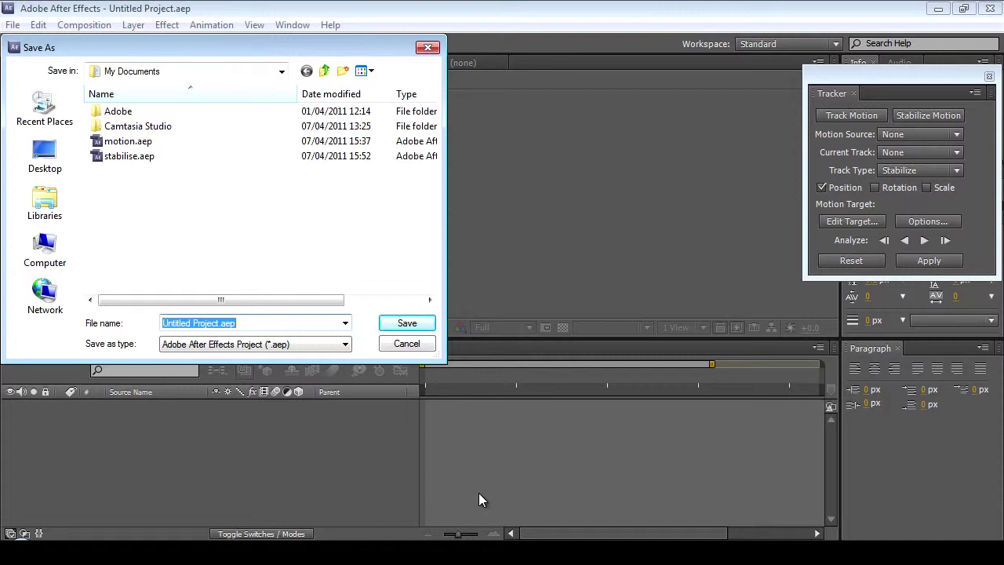
- Save the new project as stabilise.aep, overwriting the existing file
click(129, 156)
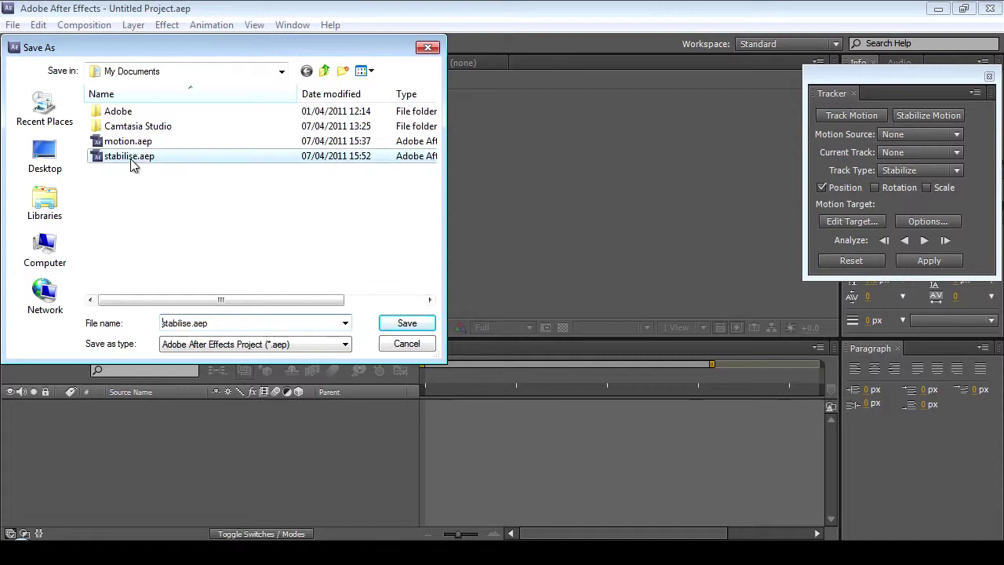
click(392, 325)
click(547, 284)
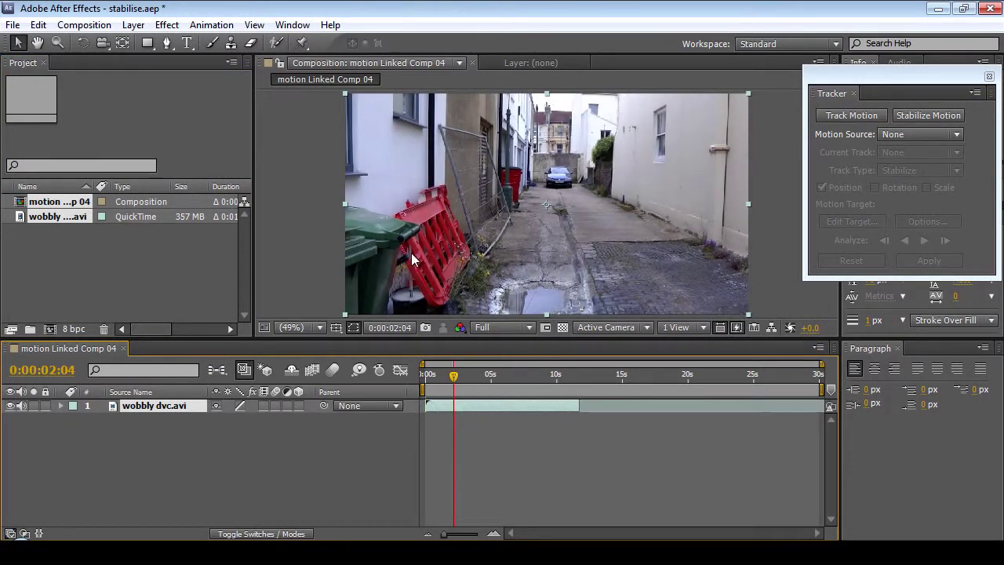
- Move the Tracker panel aside and close the footage layer's context menu unused
drag(841, 87, 806, 117)
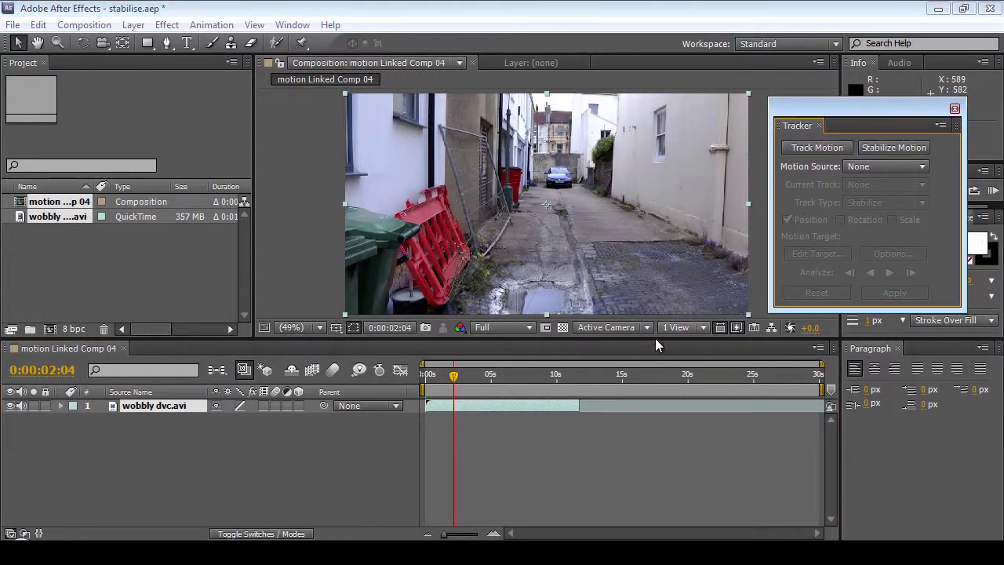
right_click(561, 402)
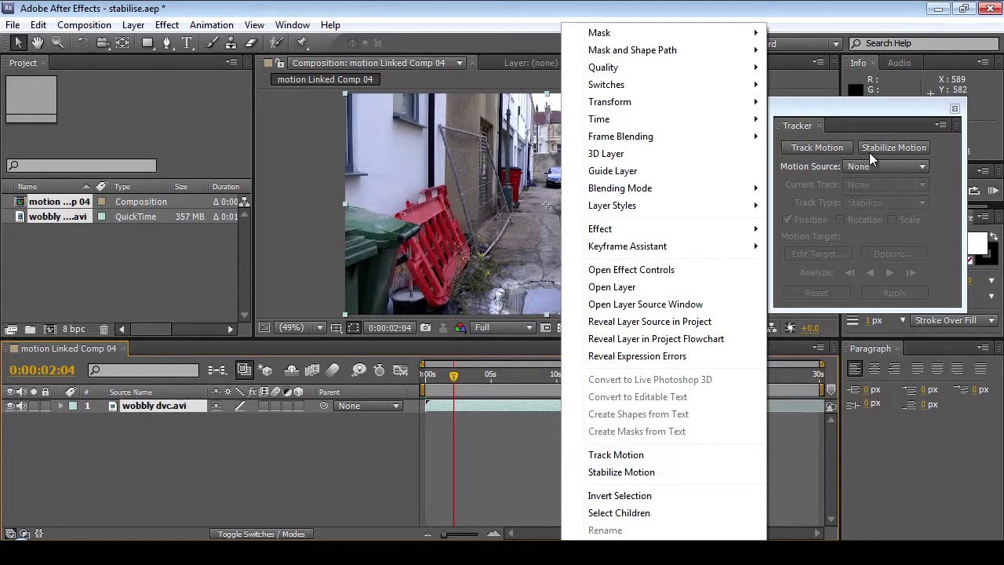
click(896, 150)
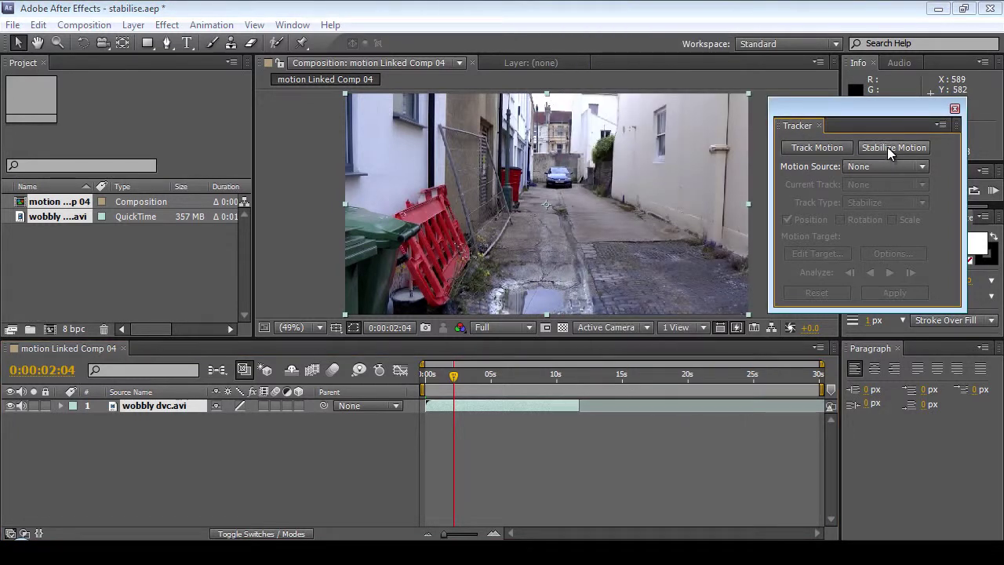
- Start Stabilize Motion on wobbly dvc.avi, creating Tracker 1 in the Layer view
click(890, 152)
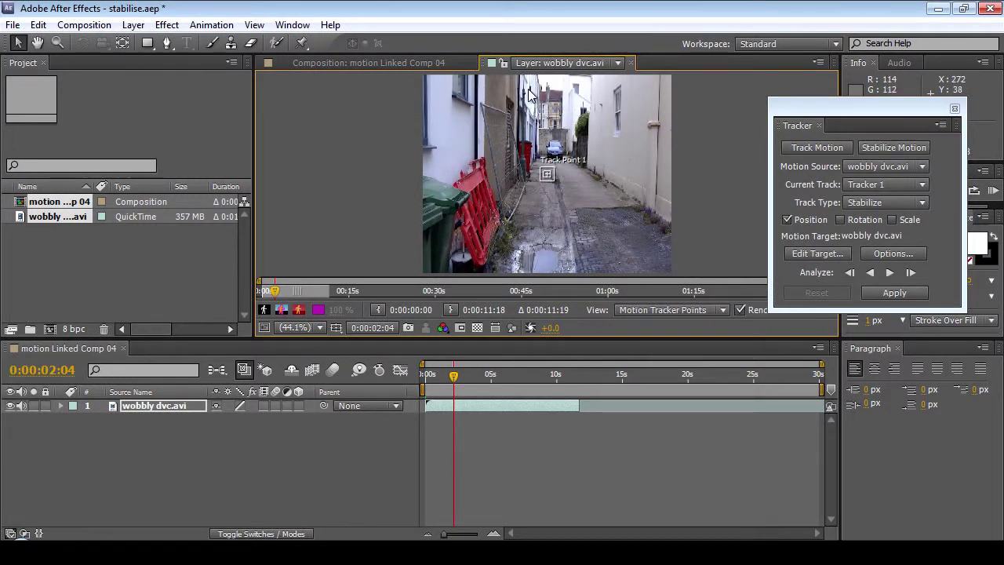
click(374, 62)
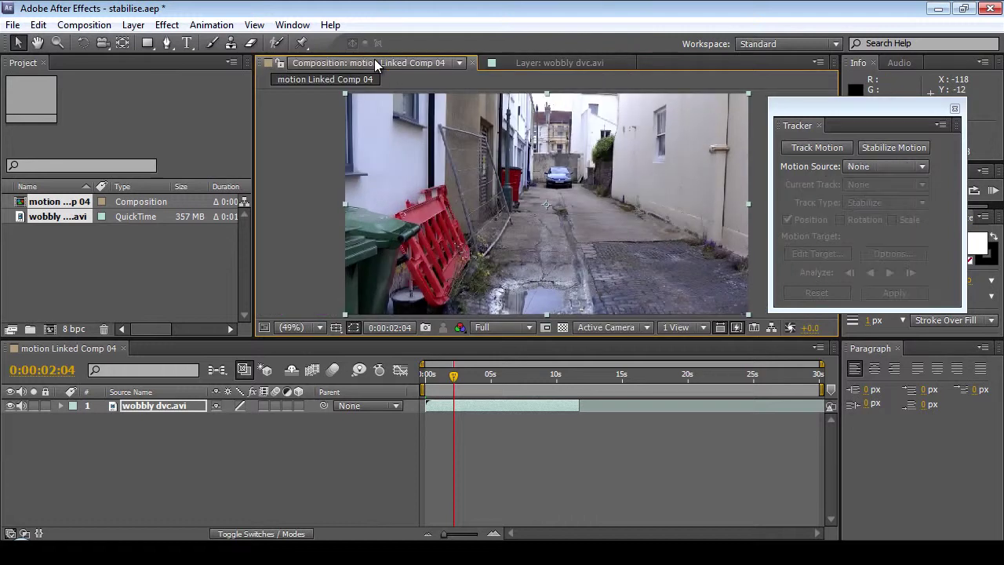
click(559, 63)
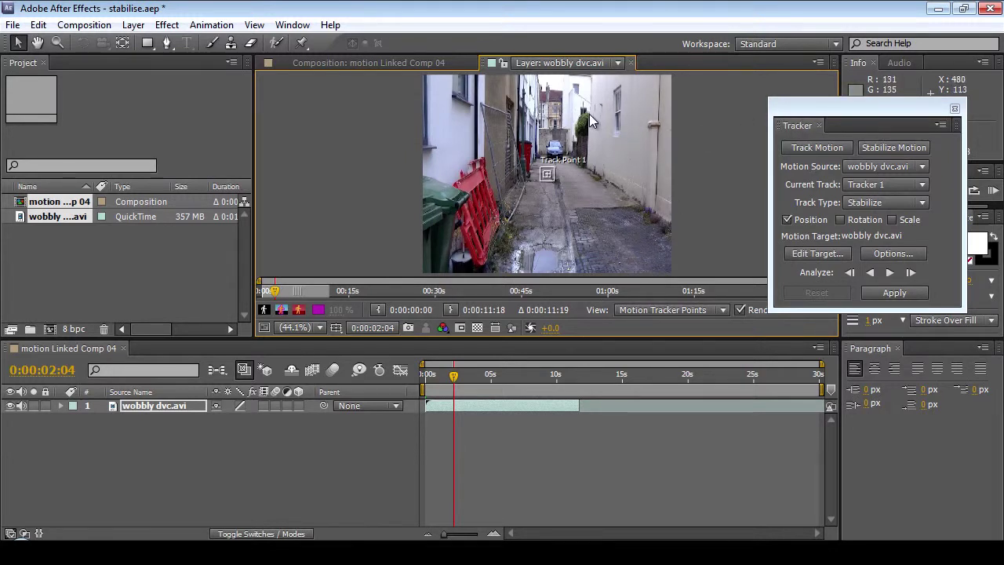
- Turn on Pixel Aspect Correction in the Layer panel menu
click(819, 62)
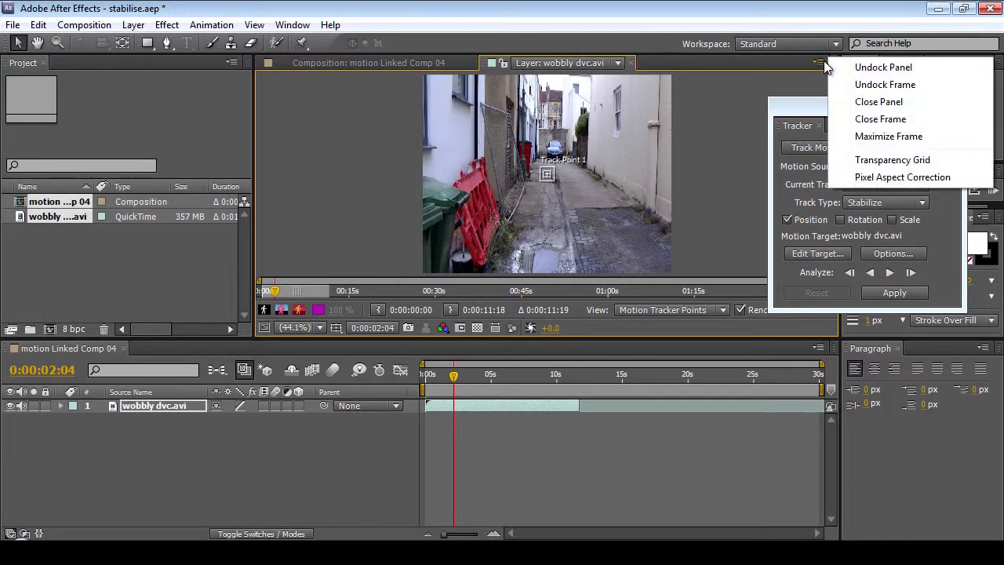
click(868, 177)
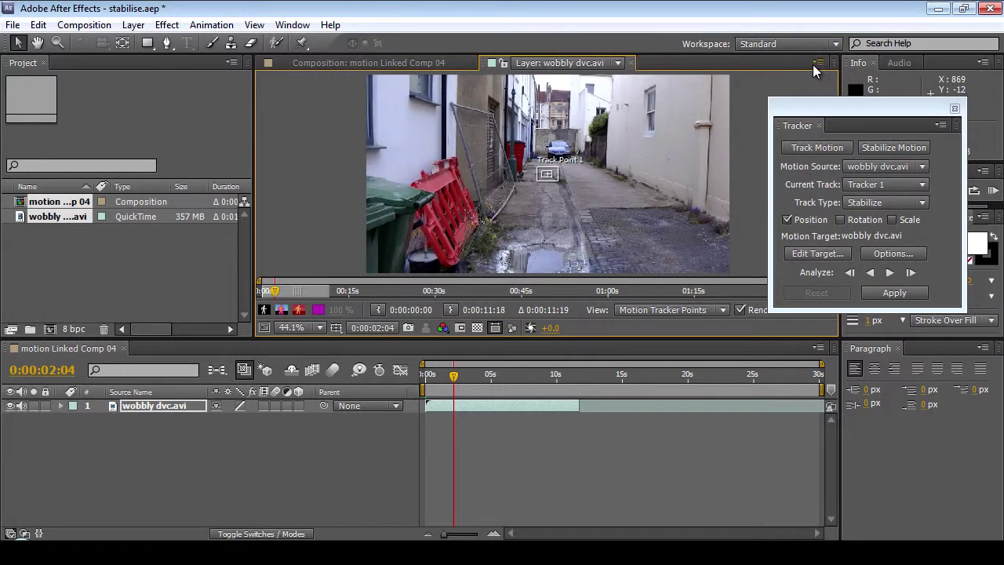
click(820, 66)
click(820, 65)
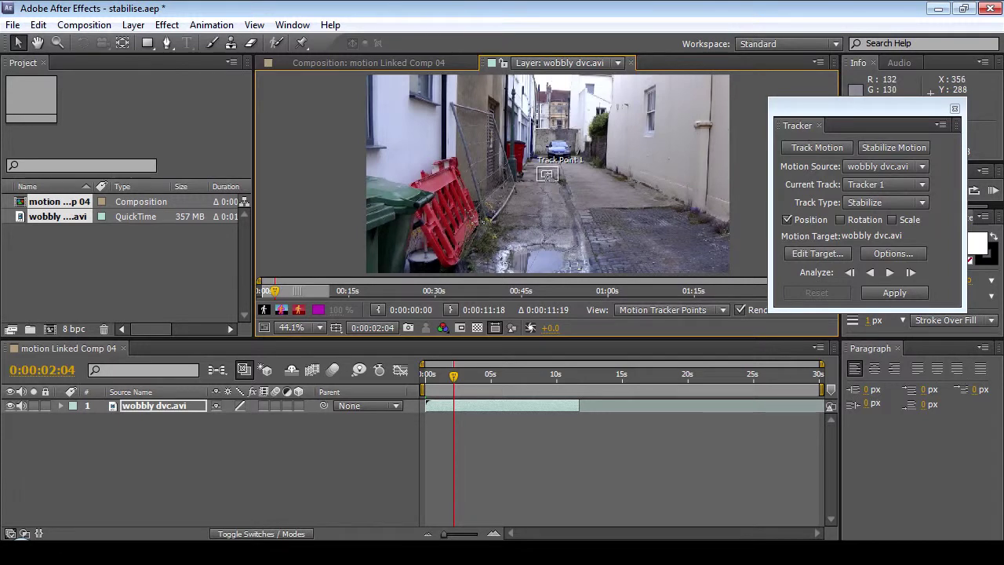
- At 200% zoom, place Track Point 1 on the car's rear with an enlarged search box, at frame 0
drag(545, 173, 543, 175)
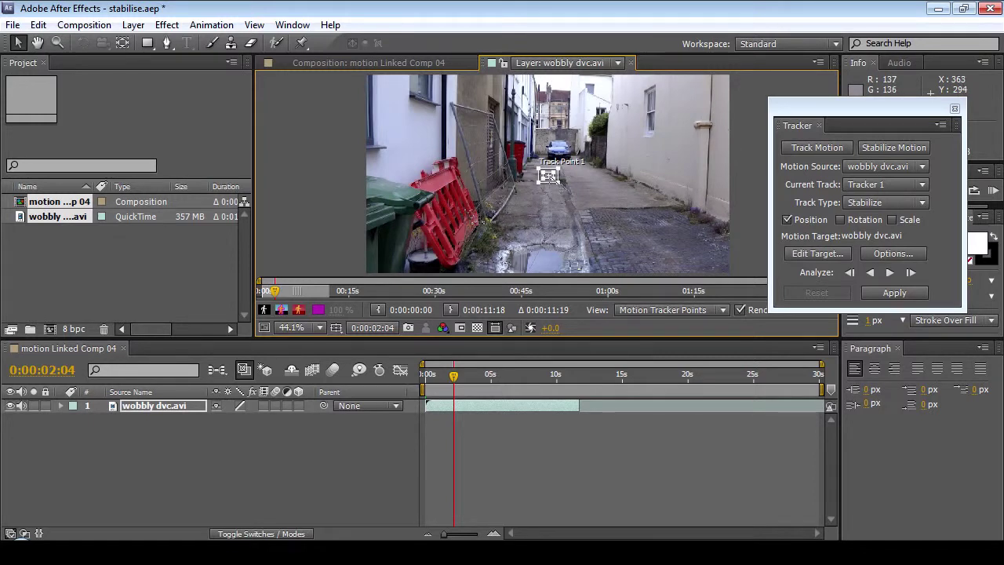
scroll(553, 179, up, 2)
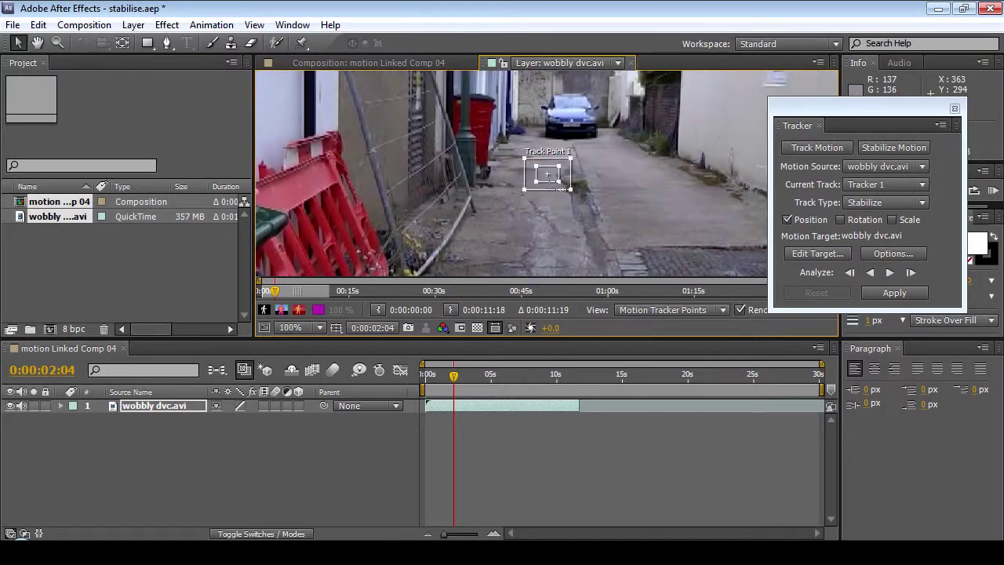
scroll(559, 188, up, 1)
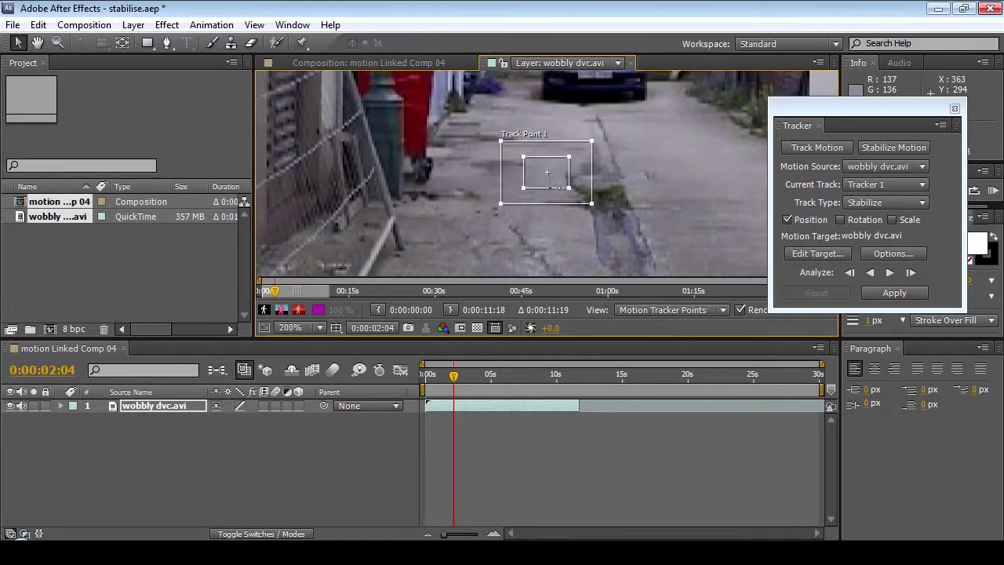
key(space)
key(space)
drag(655, 111, 640, 160)
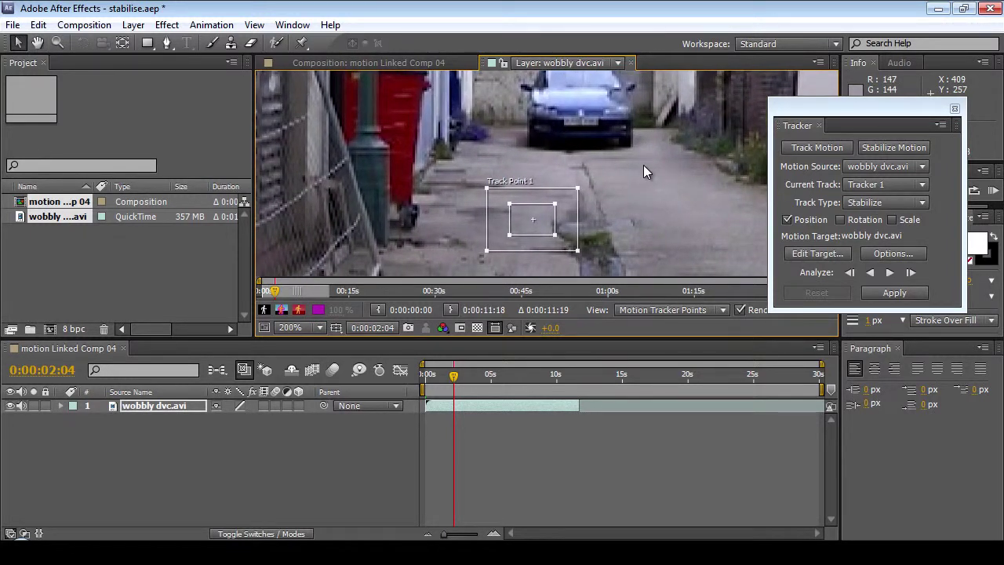
drag(554, 234, 593, 128)
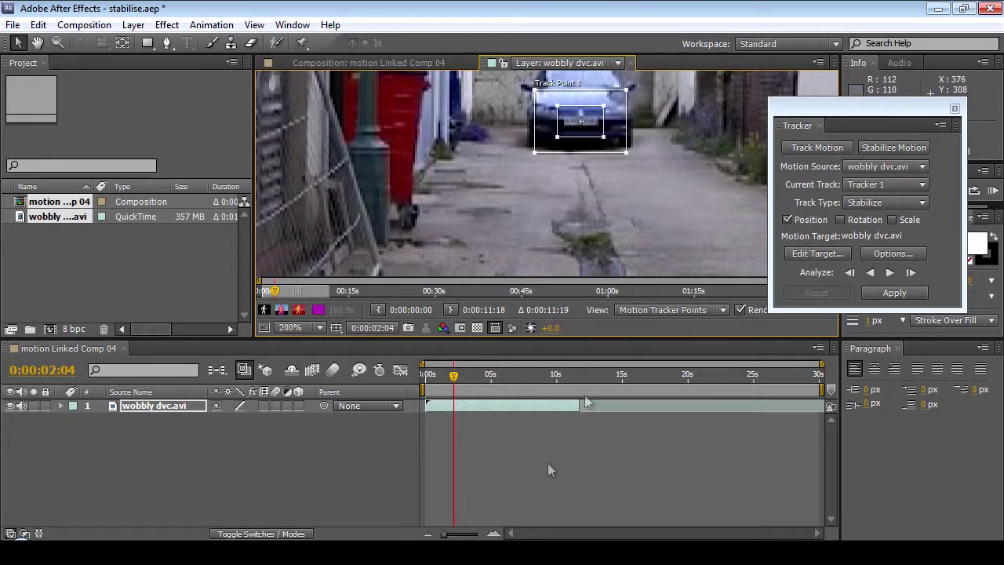
drag(533, 94, 515, 179)
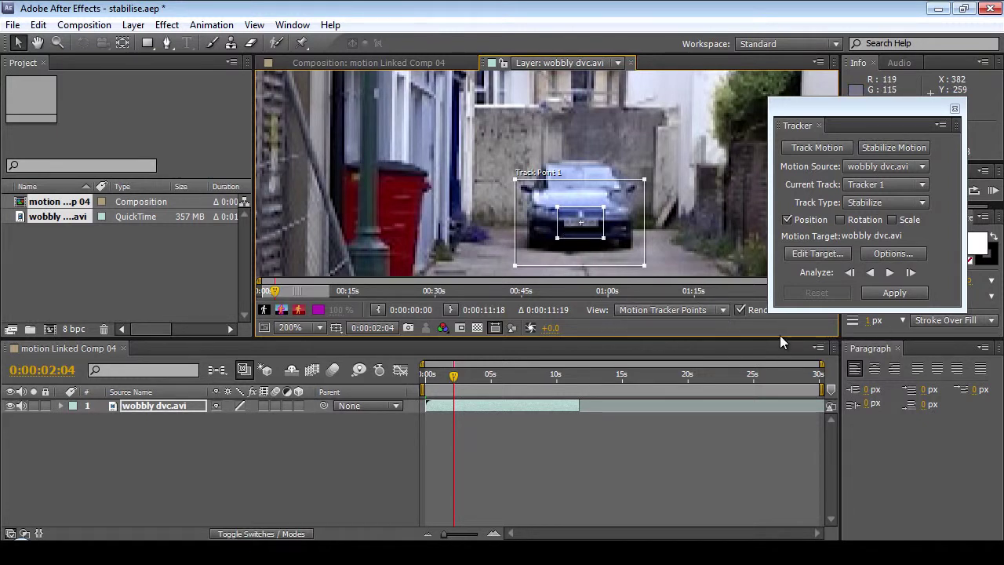
drag(453, 375, 414, 379)
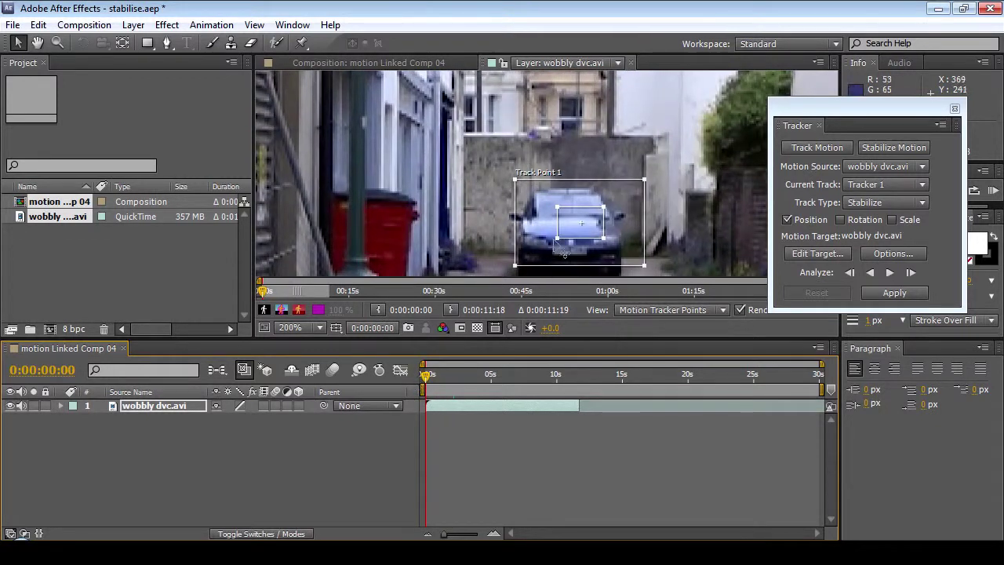
drag(594, 225, 593, 265)
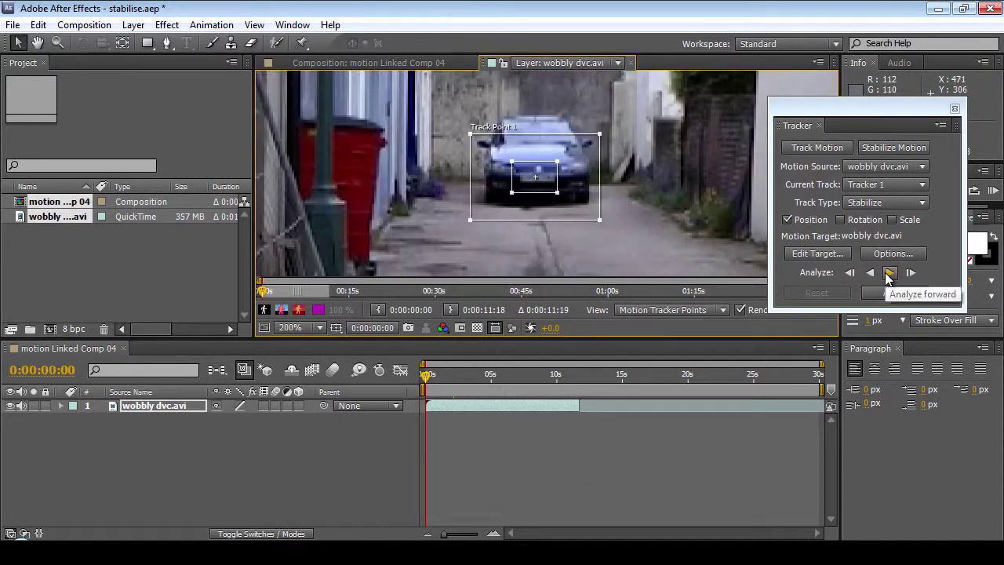
- Track Point 1 forward to 0:00:11:18, then zoom and pan to inspect the path
click(889, 275)
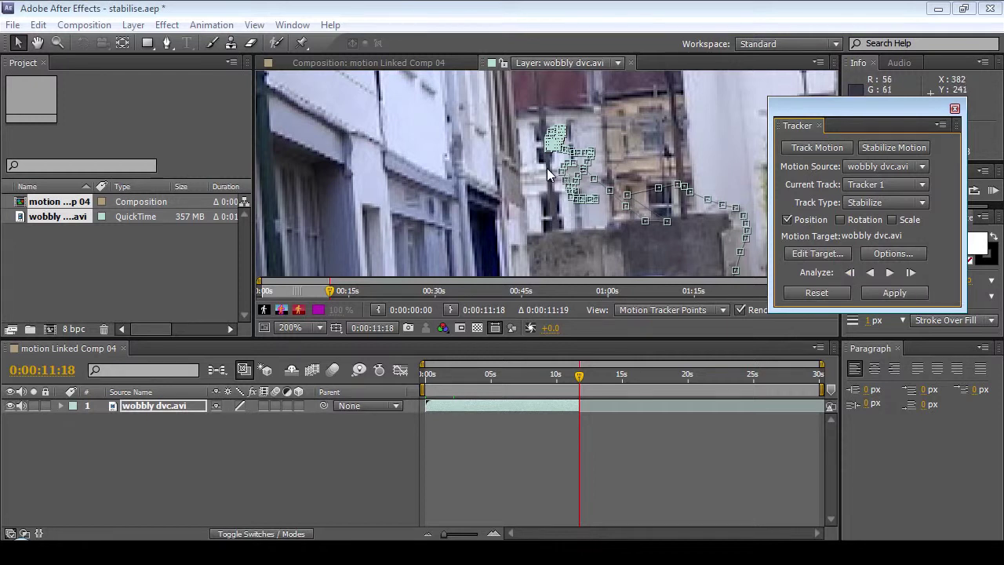
scroll(549, 174, down, 3)
scroll(559, 223, up, 2)
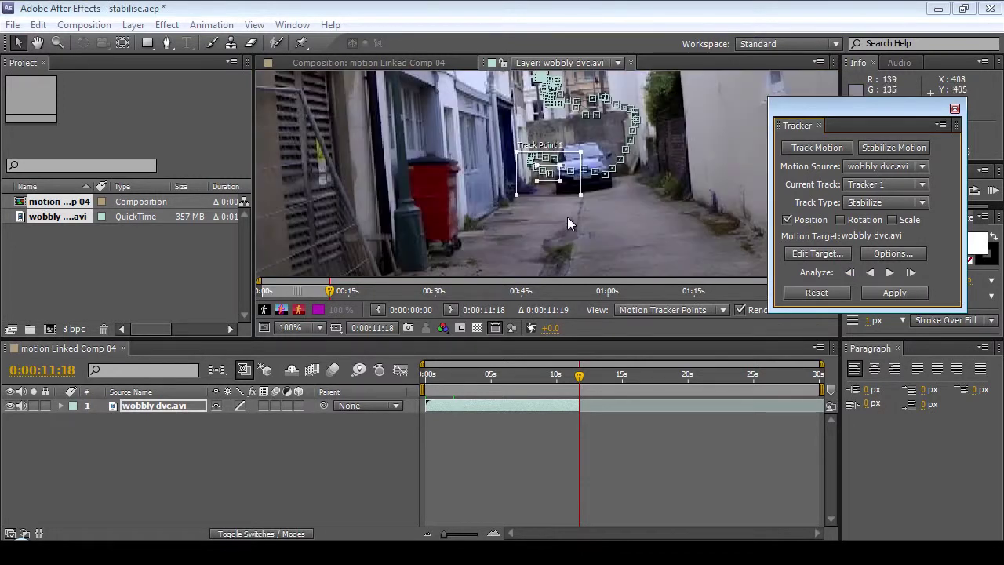
drag(569, 213, 561, 243)
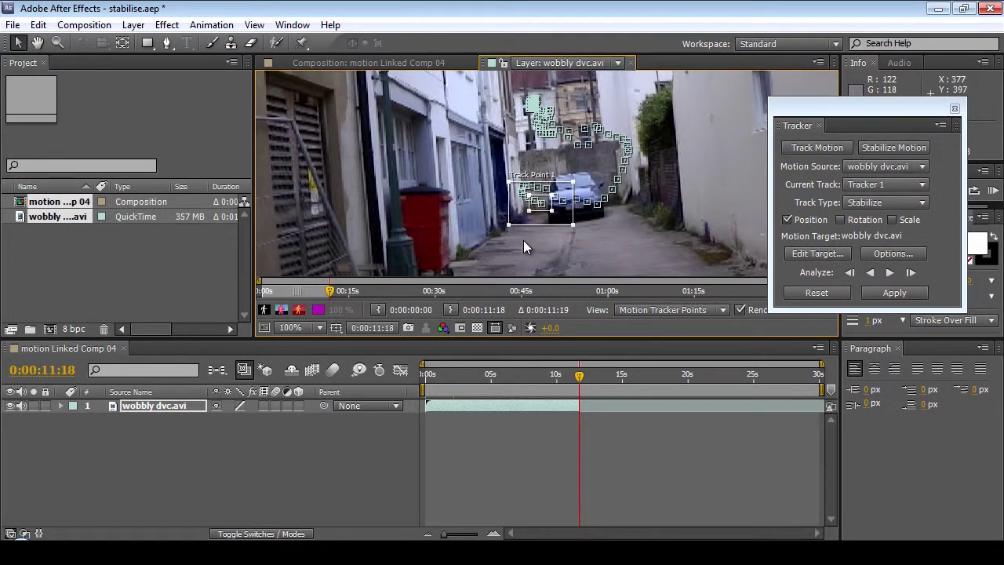
- Apply the Tracker 1 data to wobbly dvc.avi with Apply Dimensions set to X and Y
click(880, 292)
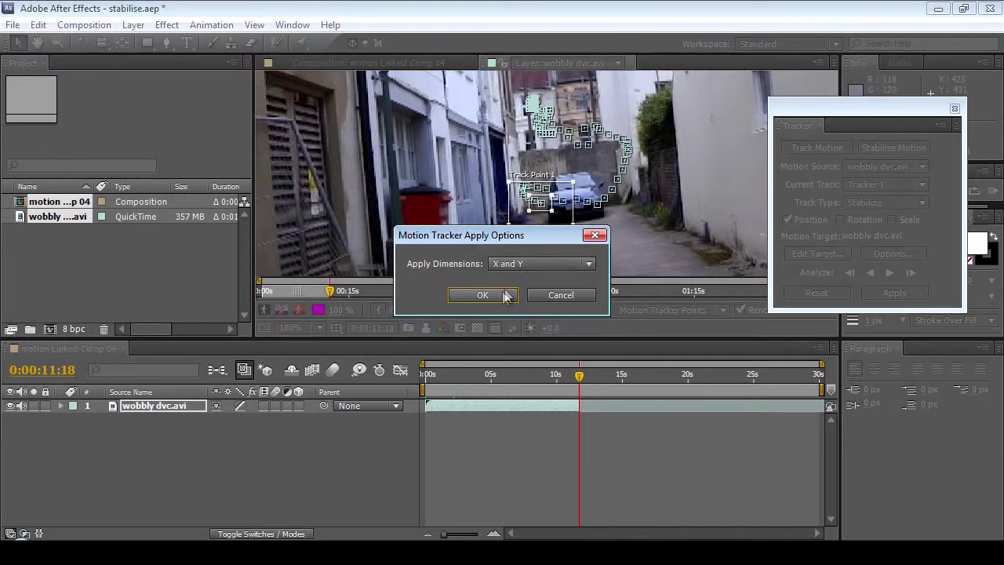
click(541, 264)
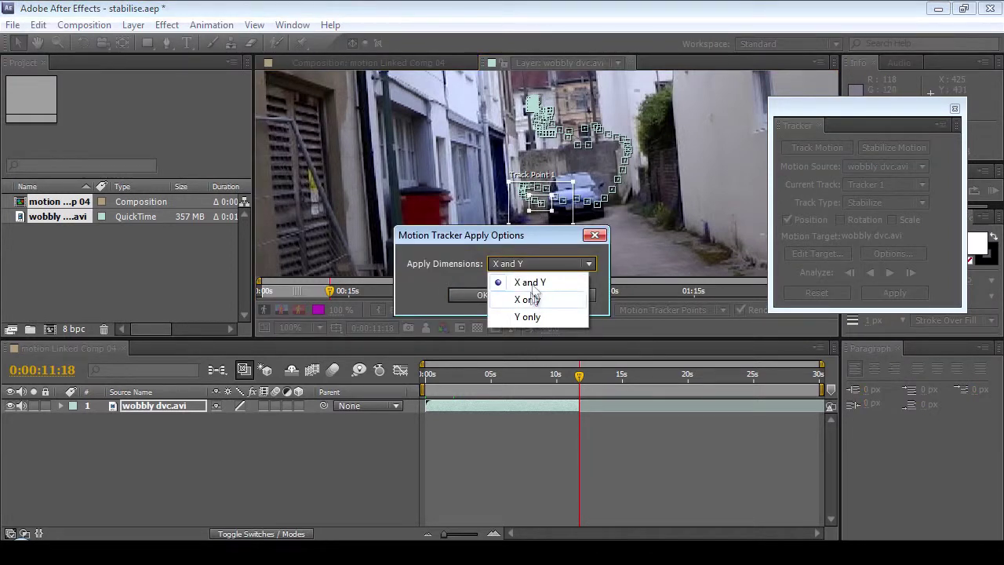
click(541, 282)
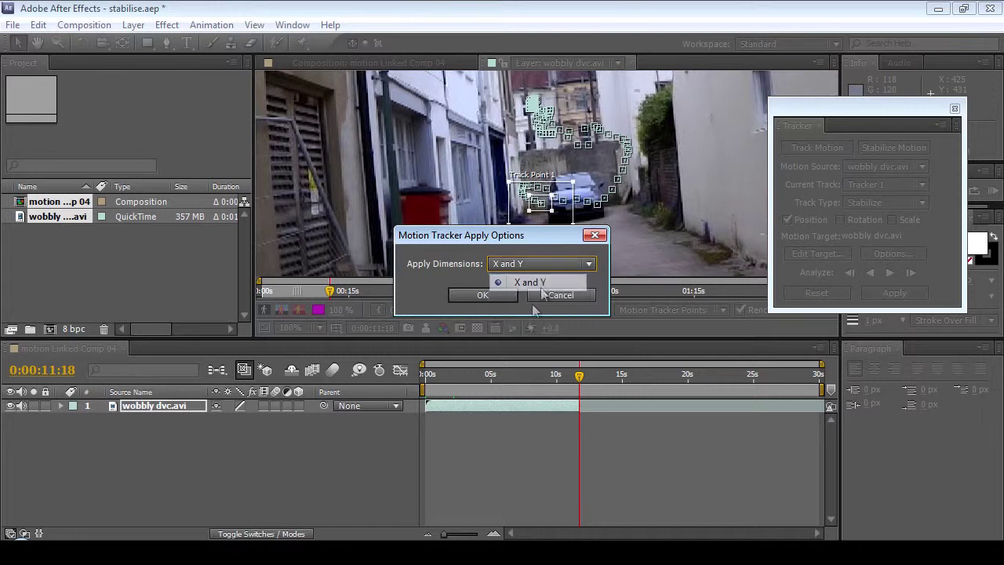
click(484, 295)
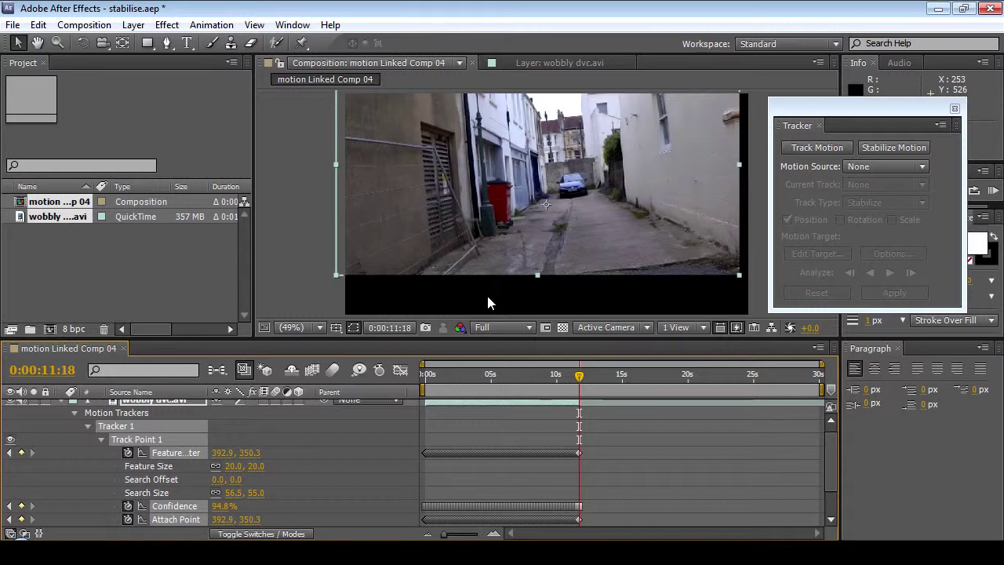
- Preview the stabilised footage from the start and stop about 3 seconds in
key(Home)
key(space)
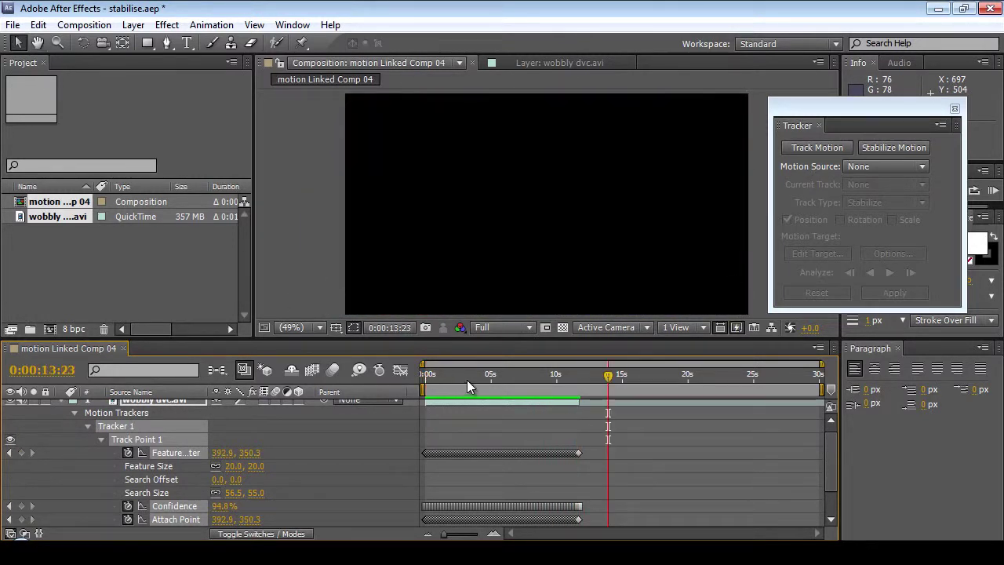
mouse_move(467, 377)
mouse_down()
mouse_move(448, 378)
mouse_move(498, 371)
mouse_move(467, 372)
mouse_up()
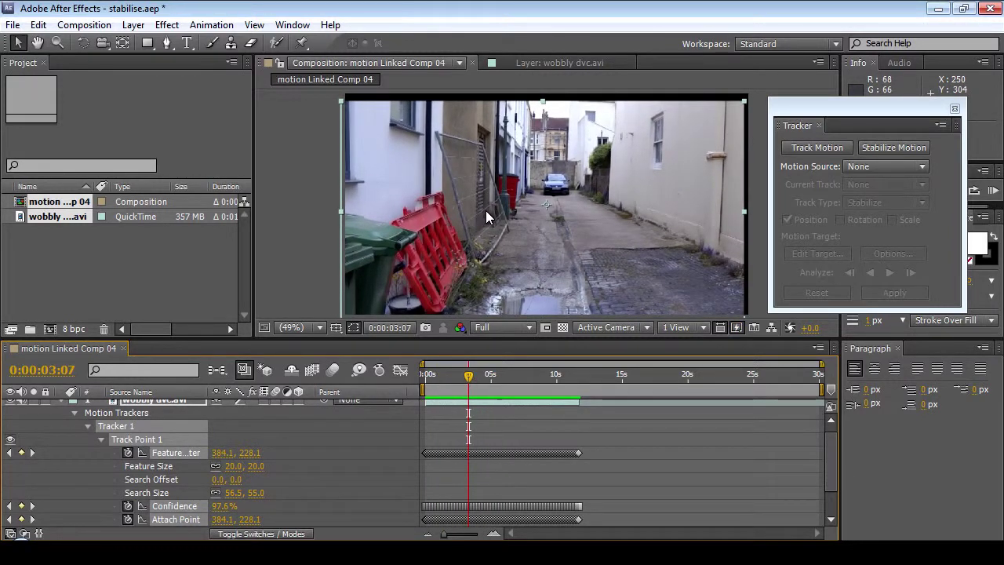
key(comma)
key(comma)
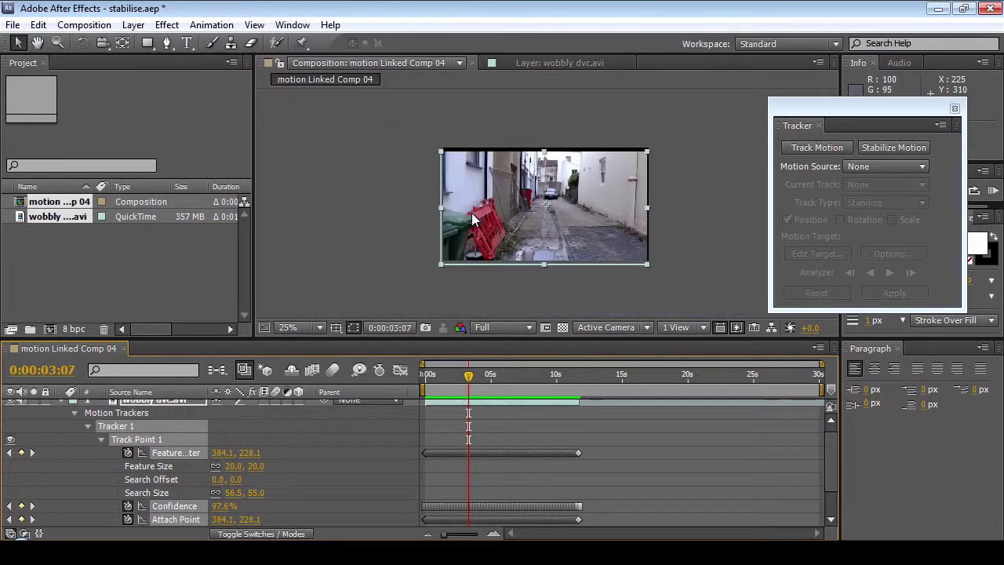
drag(472, 378, 498, 383)
click(335, 328)
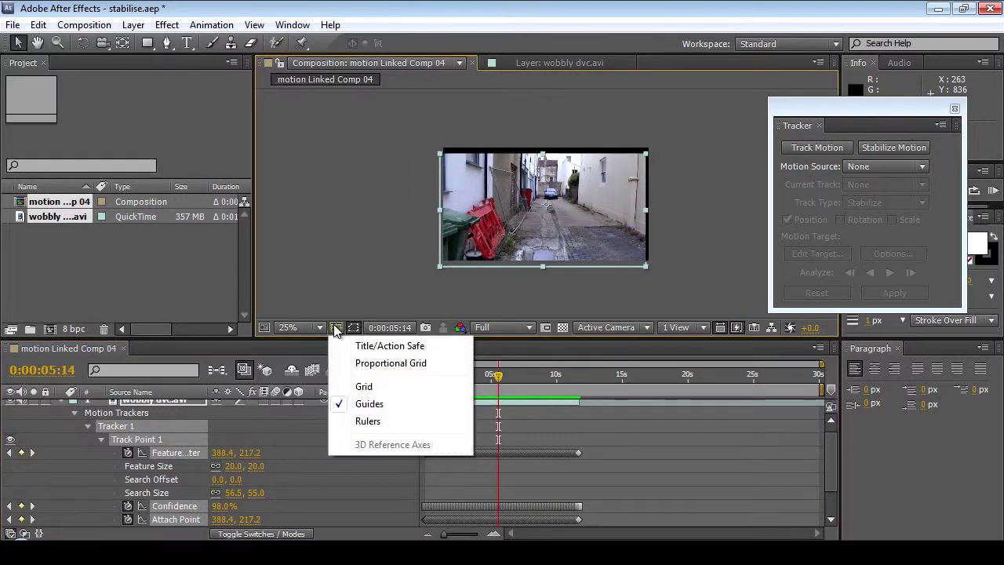
click(376, 346)
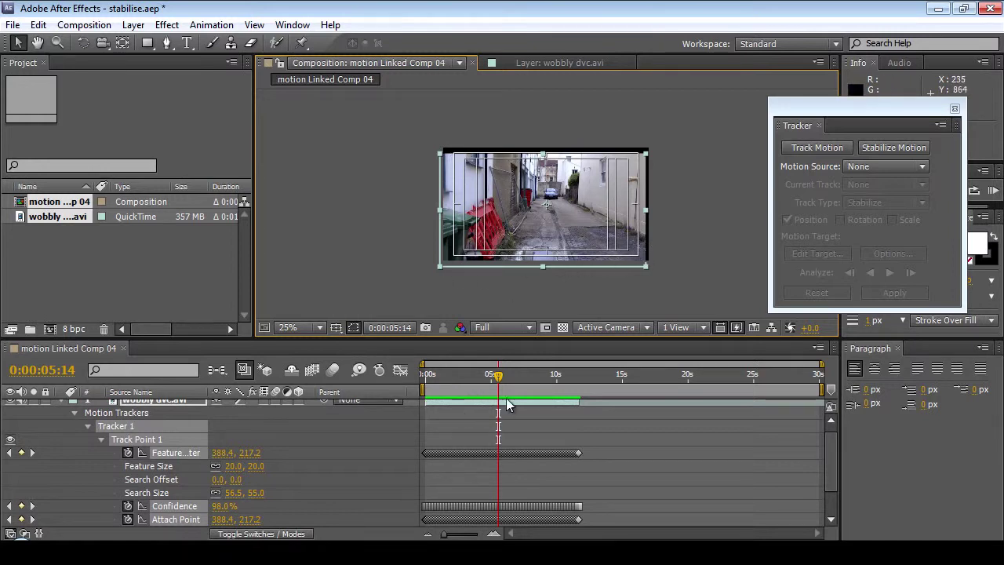
drag(494, 375, 426, 375)
click(353, 327)
click(377, 346)
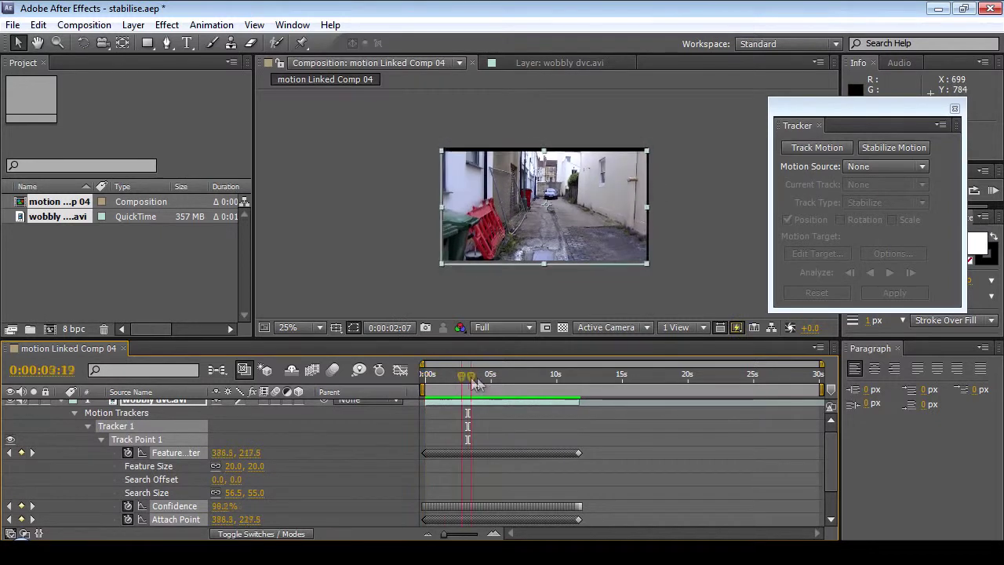
scroll(81, 410, up, 1)
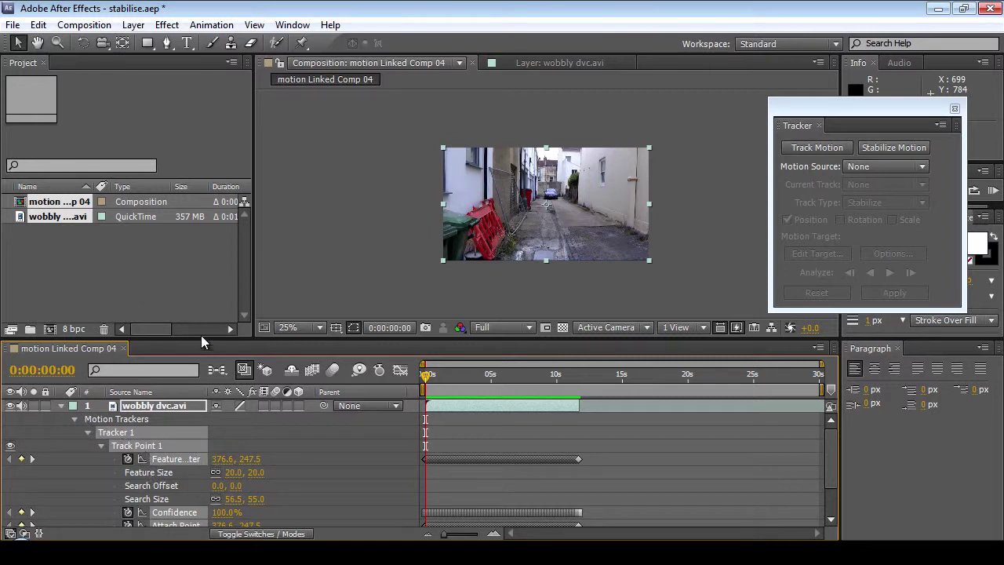
- Add Camera 1 as a One-Node, 50mm camera layer through Layer > New > Camera
click(134, 25)
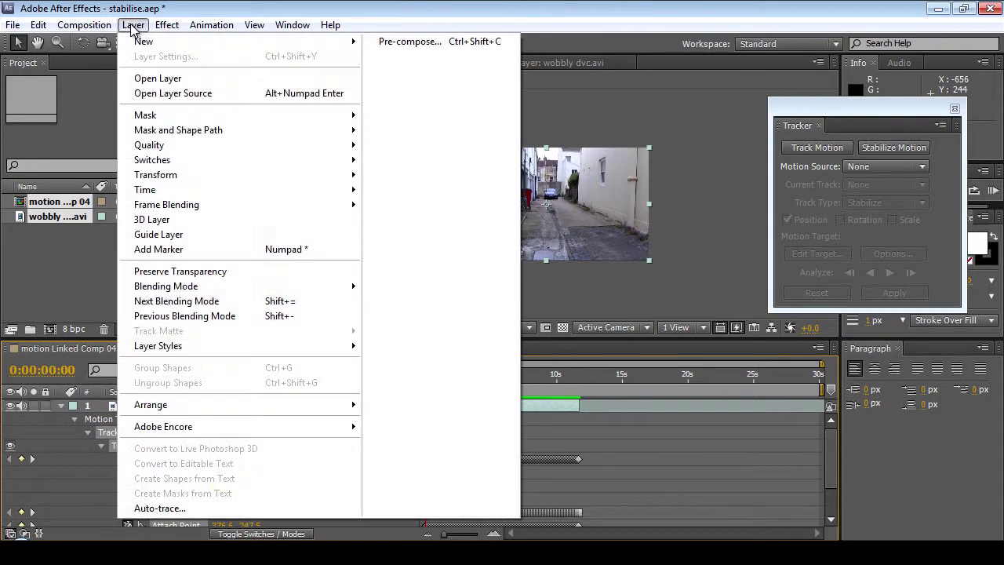
mouse_move(275, 41)
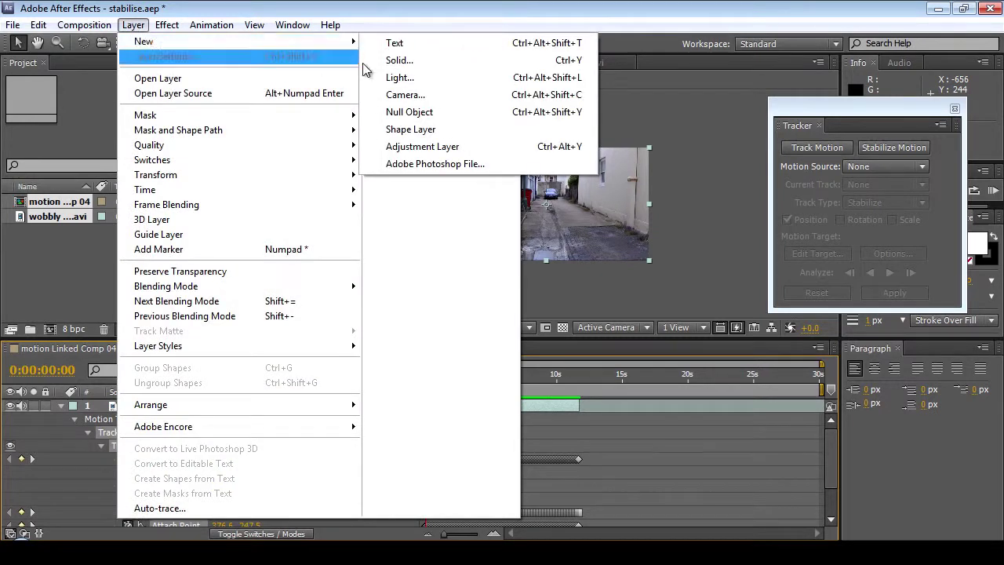
click(405, 95)
drag(404, 81, 346, 70)
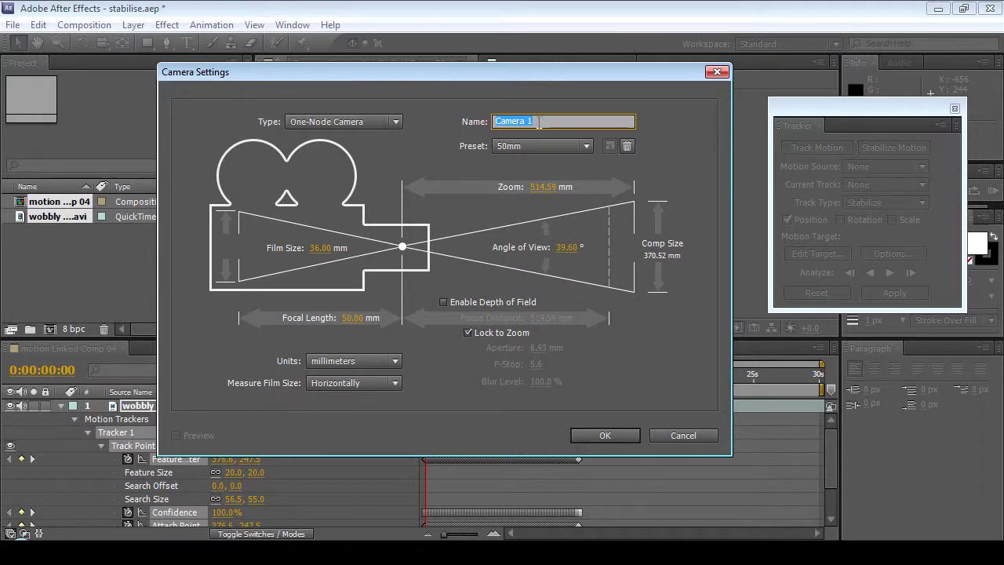
click(334, 122)
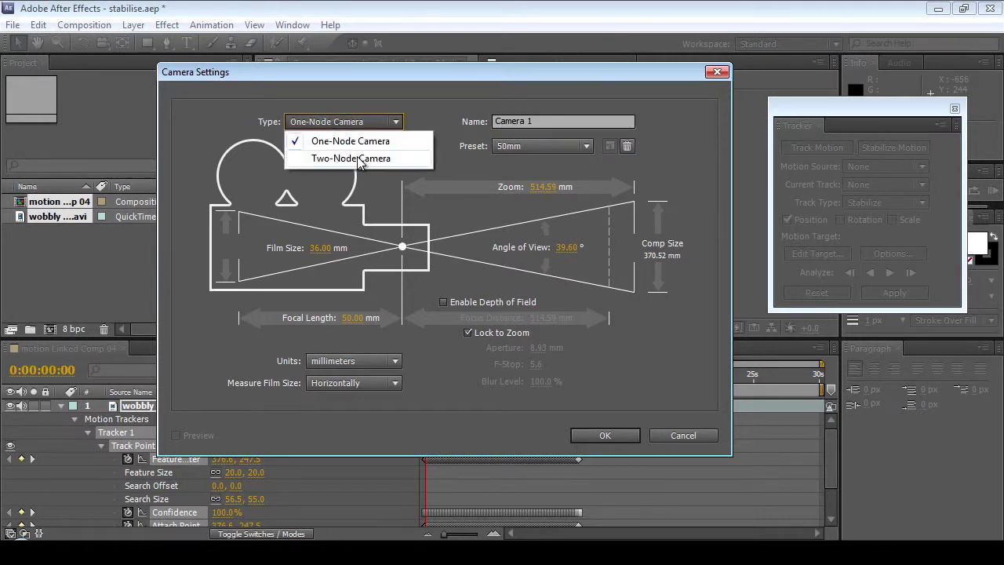
click(358, 141)
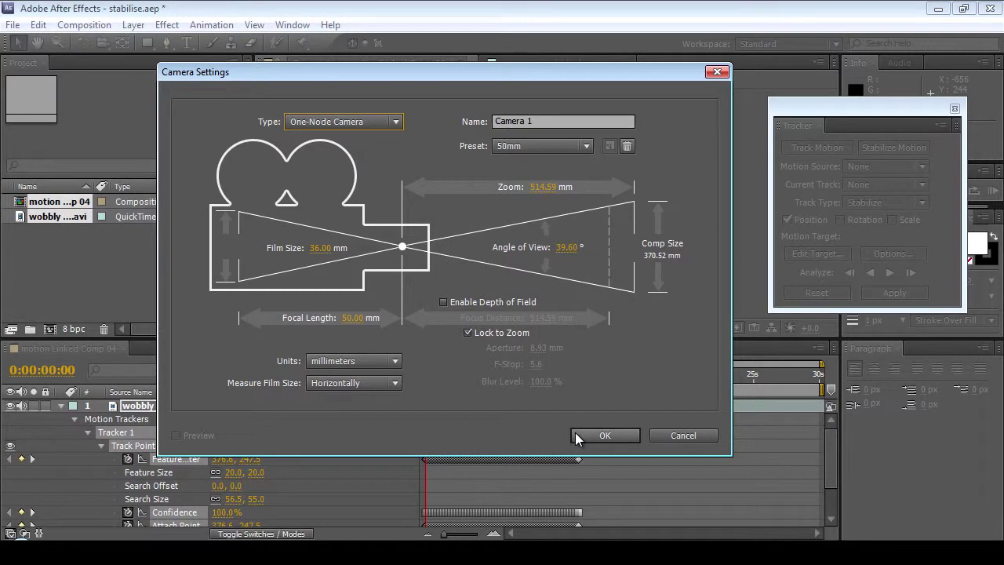
click(576, 434)
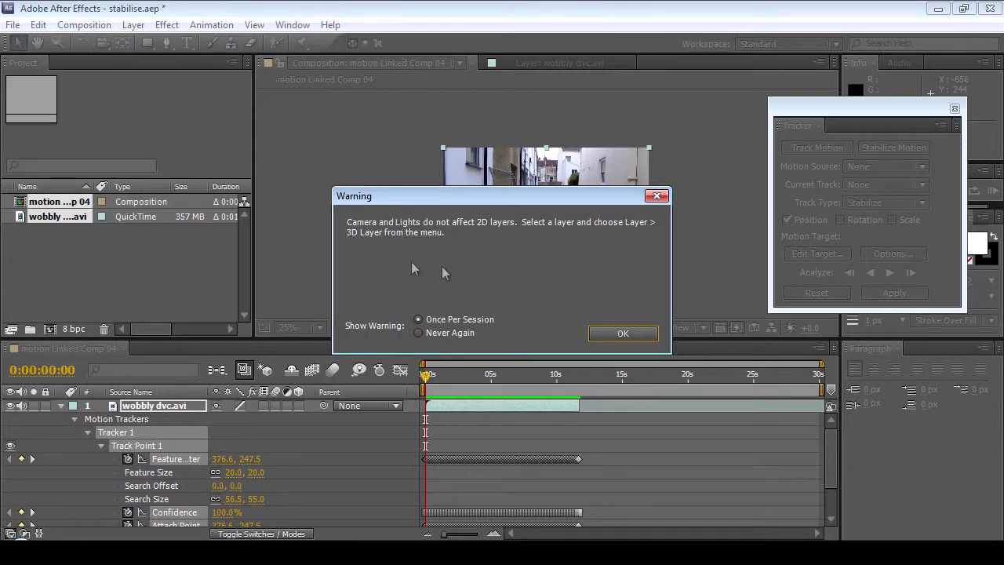
- Dismiss the 2D warning, make wobbly dvc.avi 3D, and expand Camera 1's properties
click(603, 333)
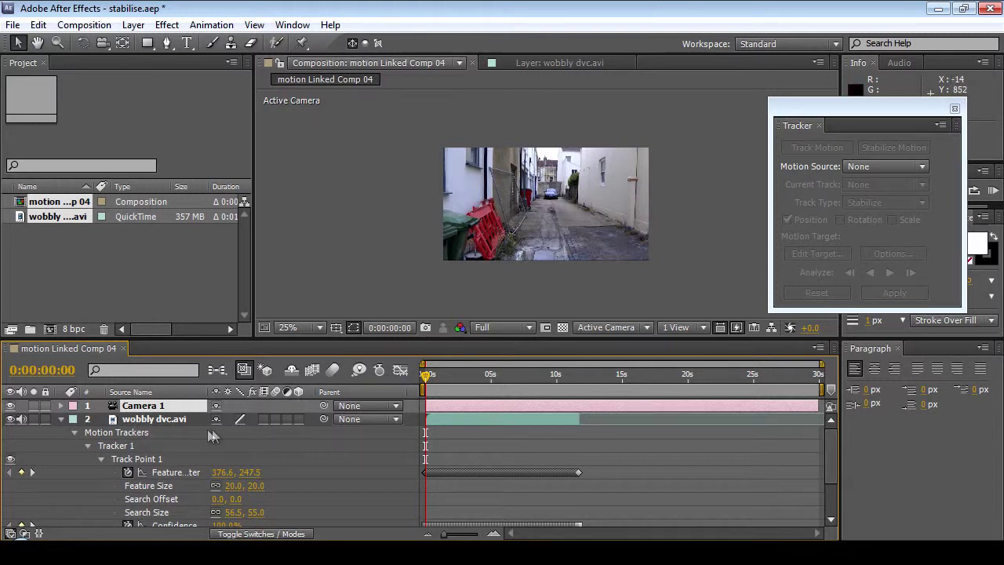
click(300, 421)
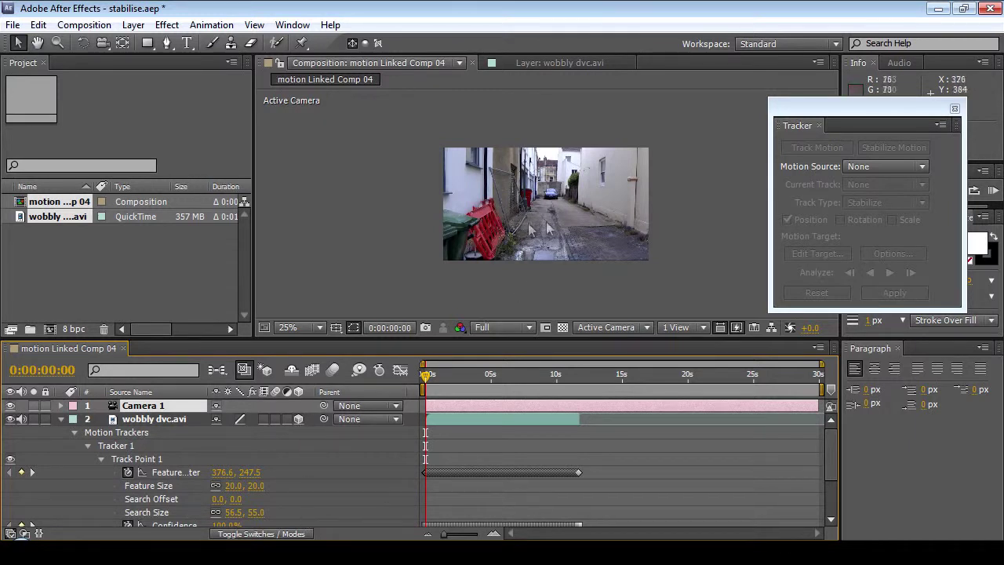
click(61, 419)
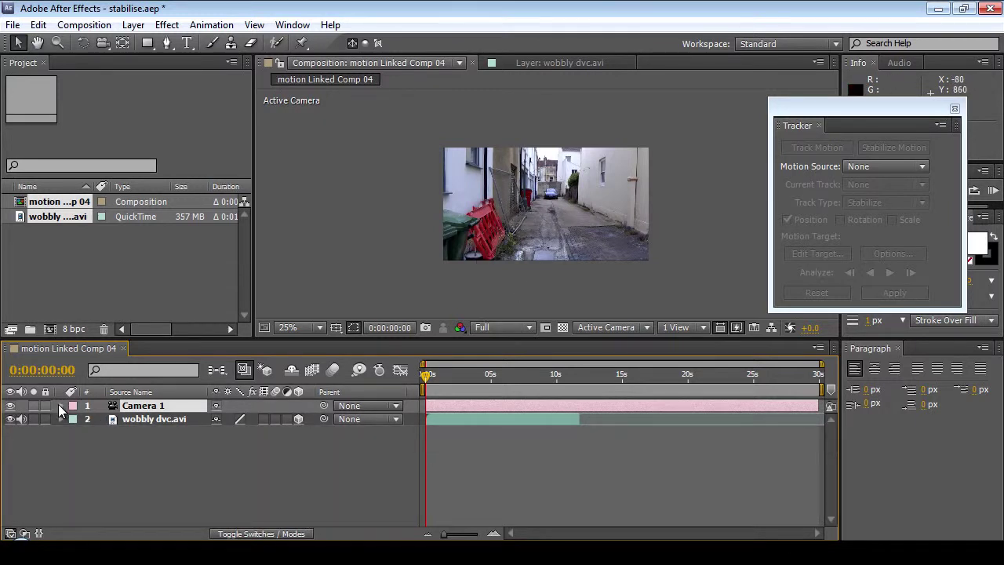
click(61, 405)
- Keyframe Camera 1's Position at 0:00:11:01 to 372.0, 292.0, -1249.7
click(74, 419)
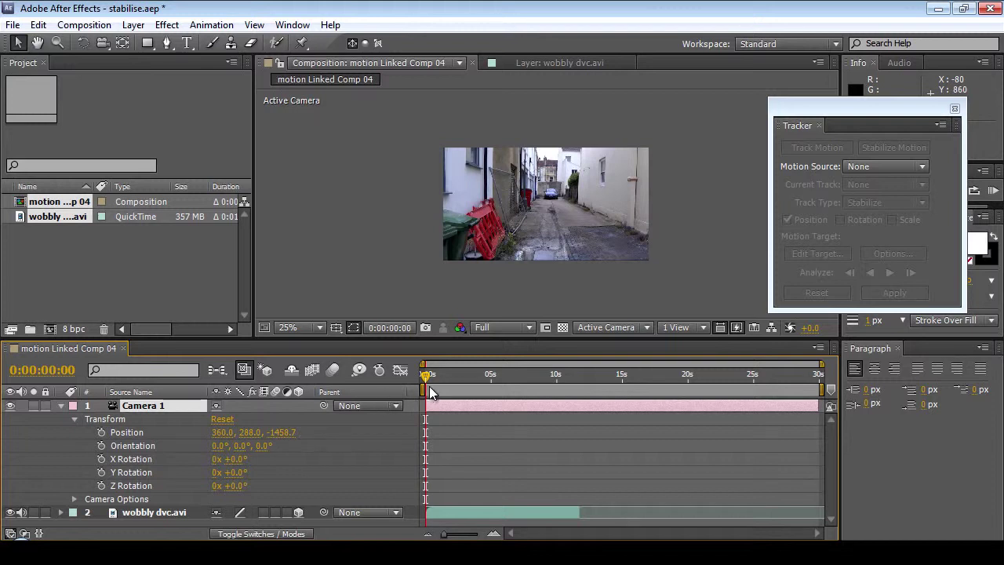
drag(427, 375, 573, 387)
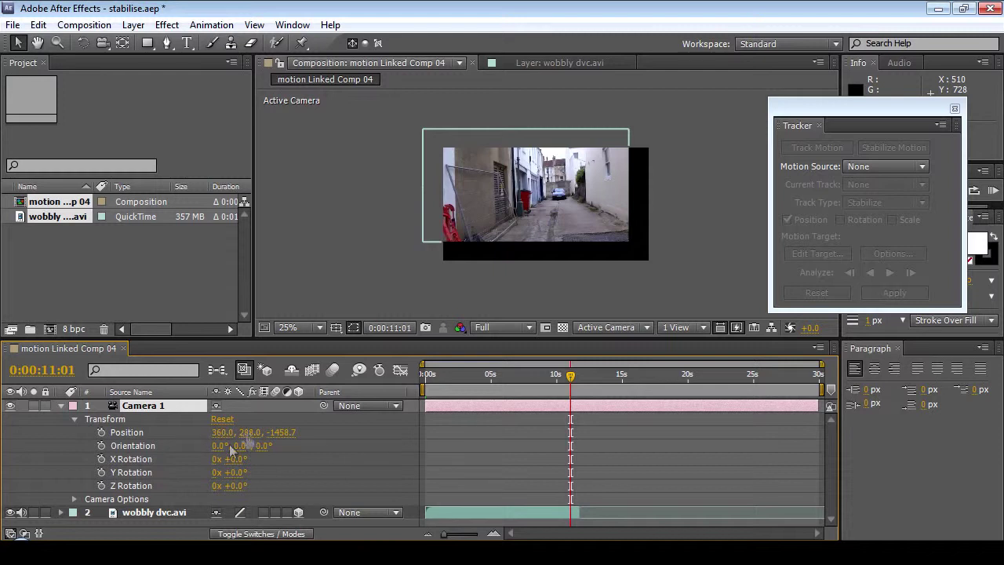
drag(222, 436, 436, 431)
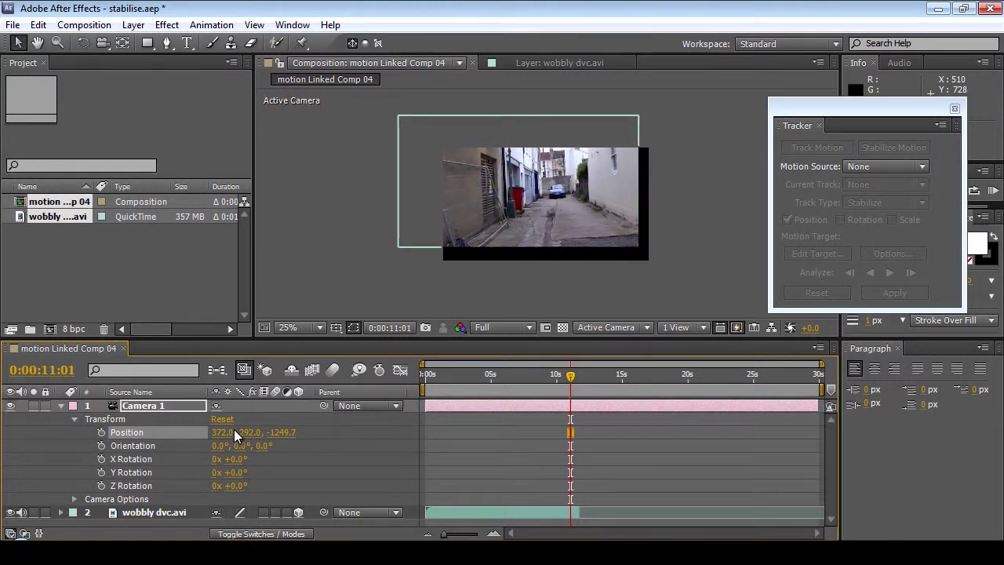
- Keyframe Camera 1 around 3.5 seconds at Y 259.0, Z -1144.7, then move to 0:00:09:17
drag(236, 432, 204, 437)
drag(583, 374, 517, 376)
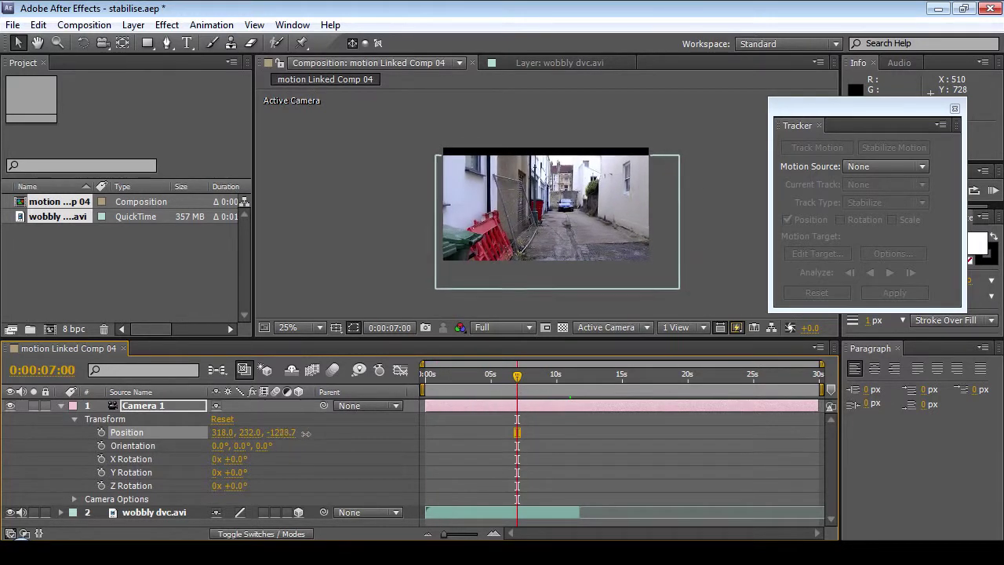
drag(334, 433, 366, 429)
drag(253, 436, 362, 438)
drag(517, 375, 430, 391)
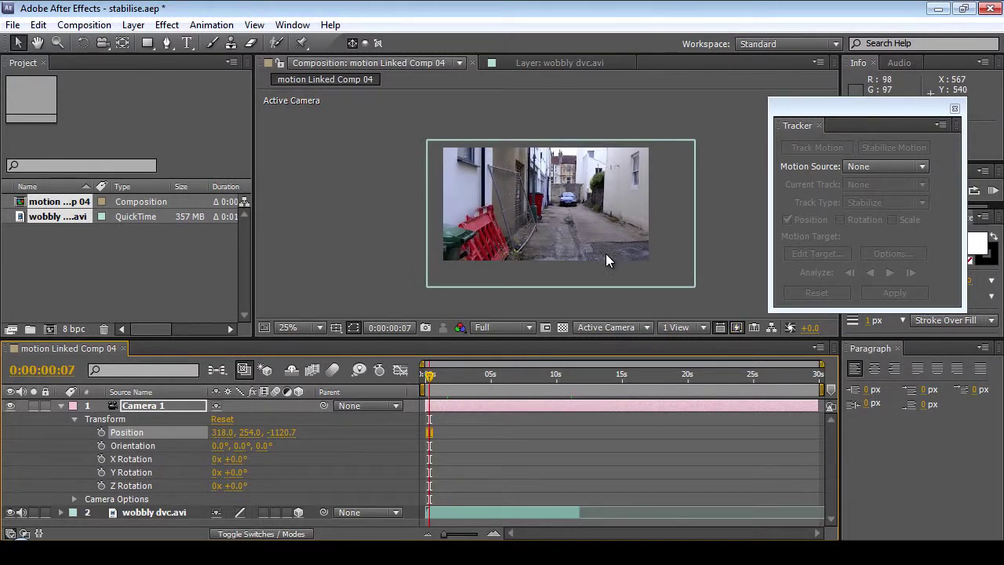
- Preview the camera-framed clip, save stabilise.aep, and switch to Premiere Pro
key(space)
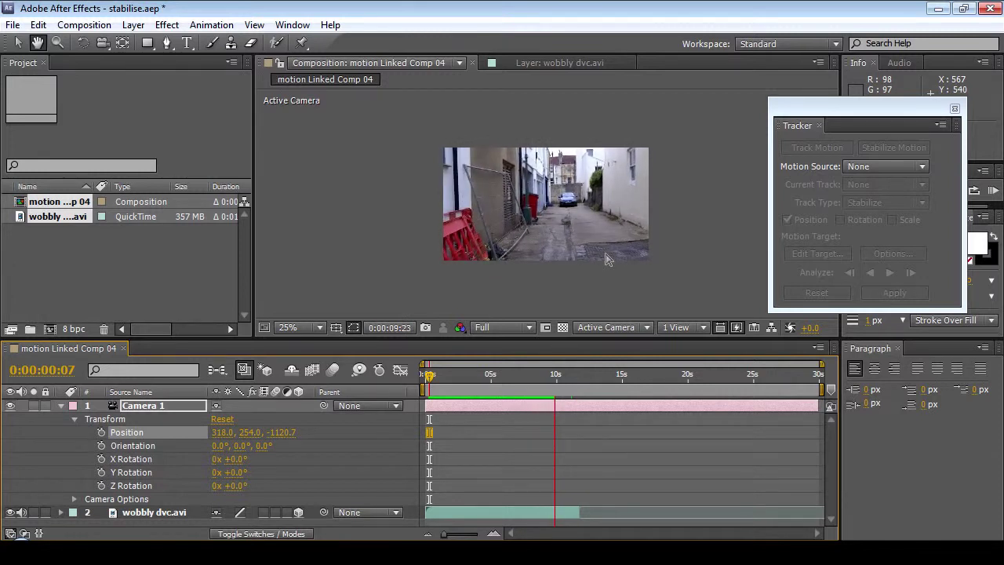
click(481, 376)
click(13, 24)
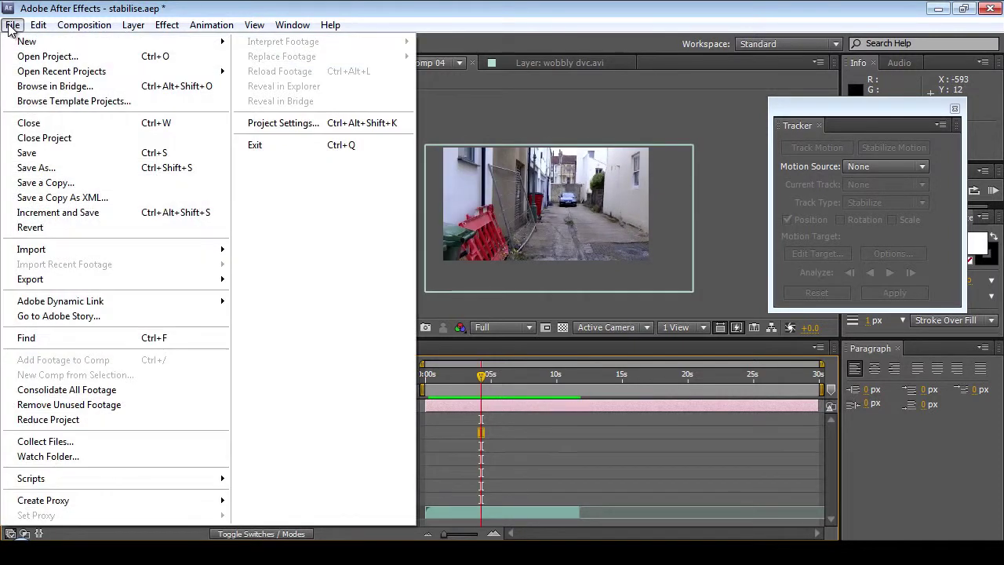
click(30, 153)
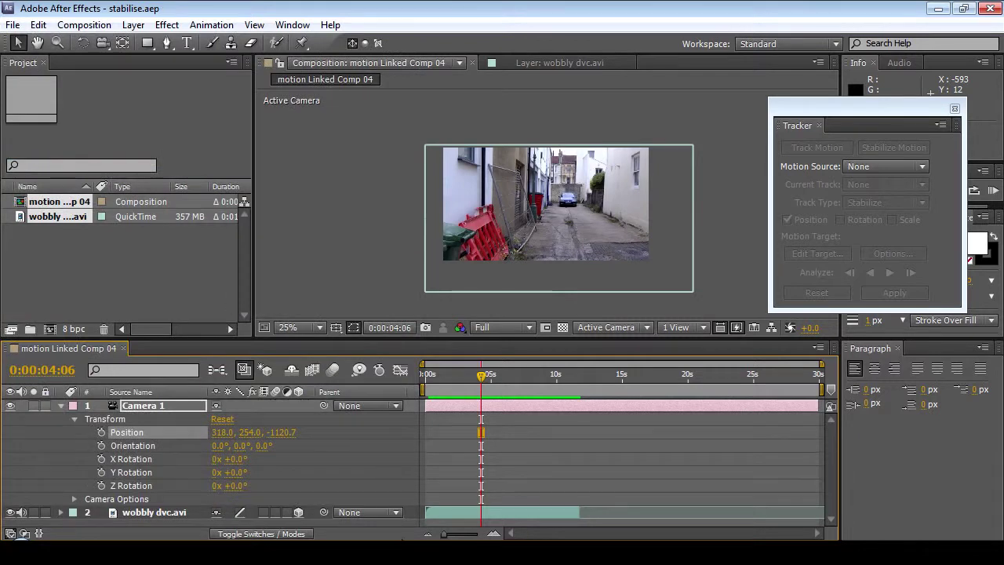
key(alt+Tab)
- Trim the start of the wobbly dvc.avi clip in the sequence
click(490, 446)
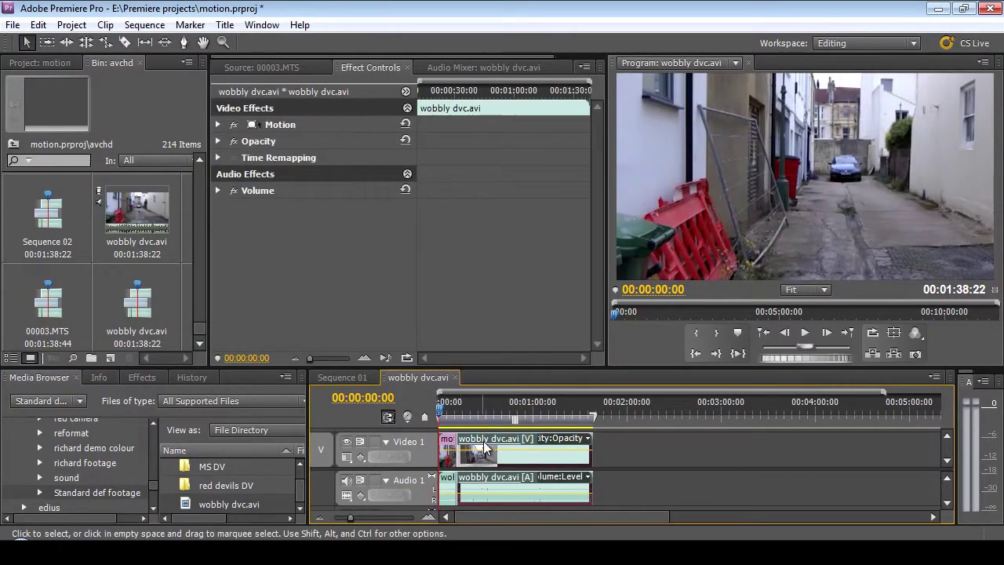
drag(491, 445, 444, 440)
drag(605, 444, 457, 439)
- Preview the sequence full-screen in the program monitor, then return it to normal size
key(grave)
click(493, 489)
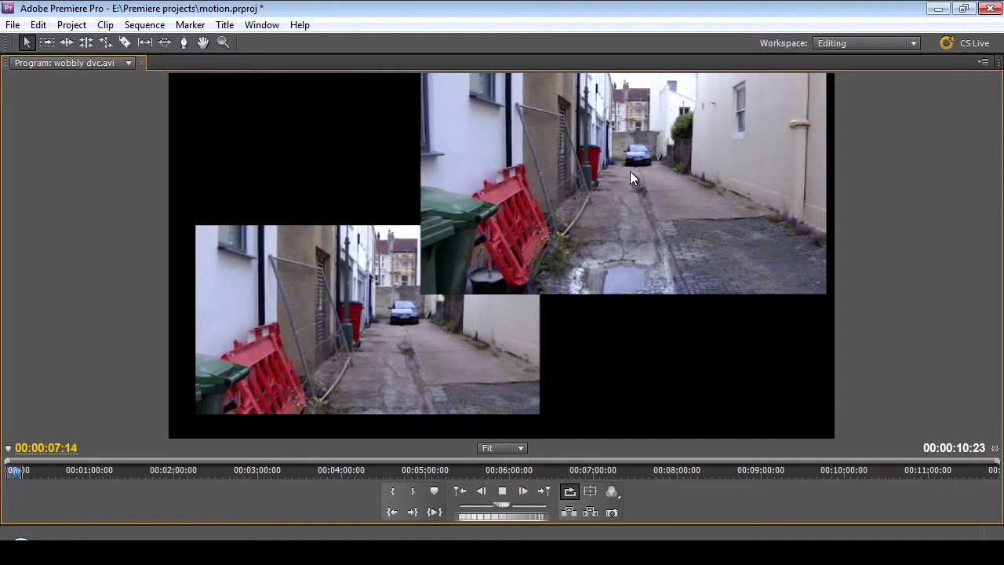
key(space)
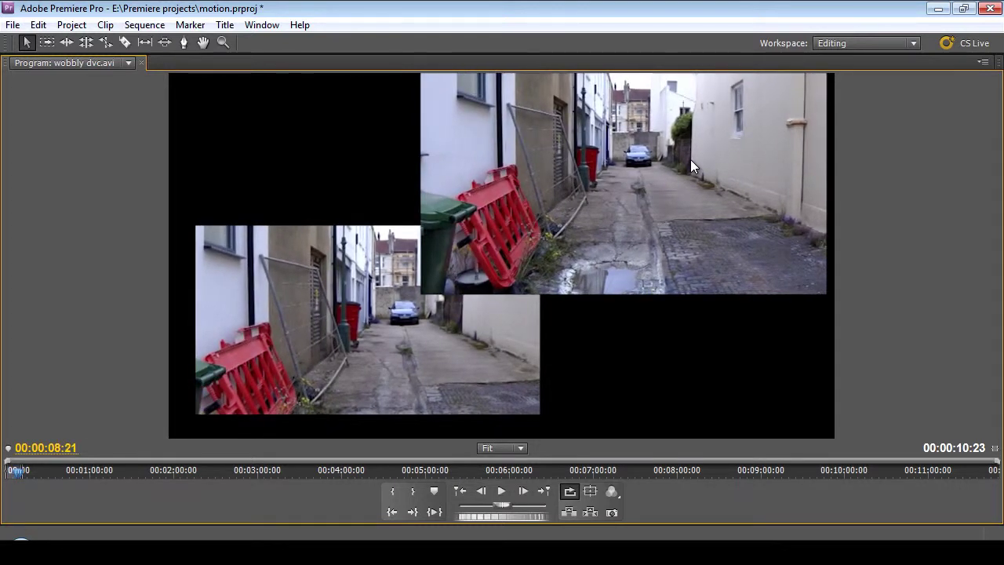
key(grave)
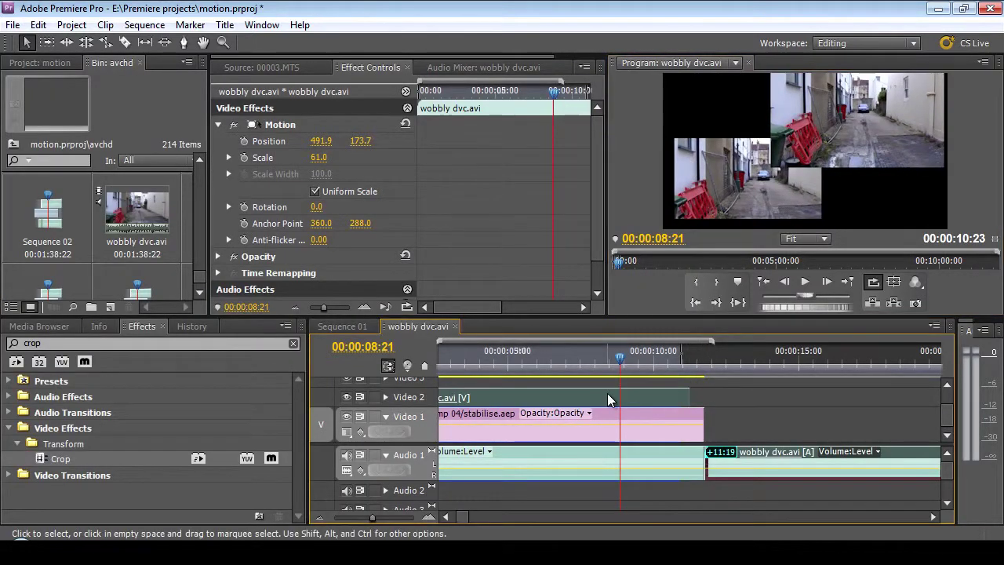
- Move the clip later and replace it with a linked After Effects composition
drag(790, 462, 789, 463)
key(minus)
key(Down)
right_click(619, 418)
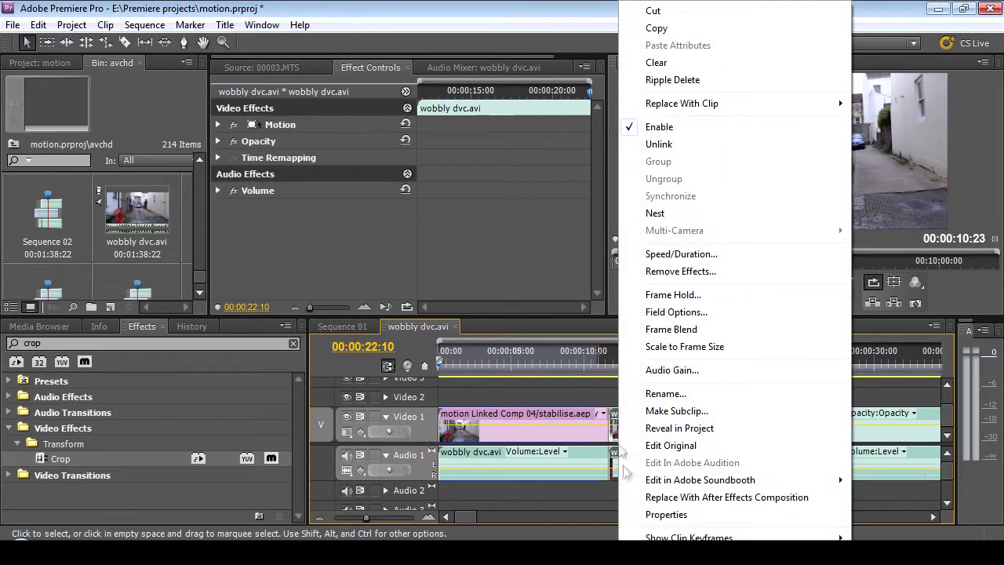
click(651, 500)
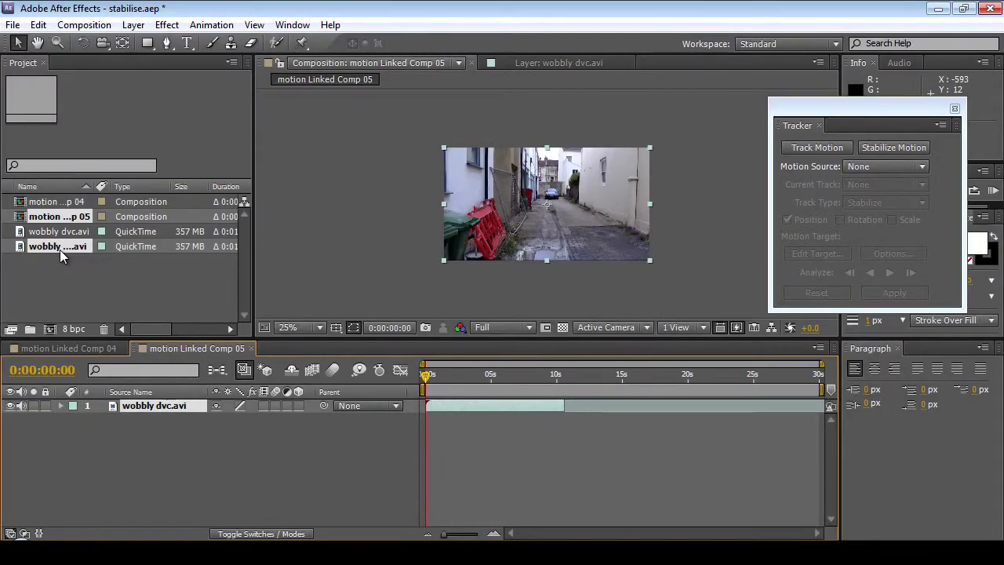
- At 0:00:04:15, start a Stabilize Motion track tracking both position and rotation
click(486, 380)
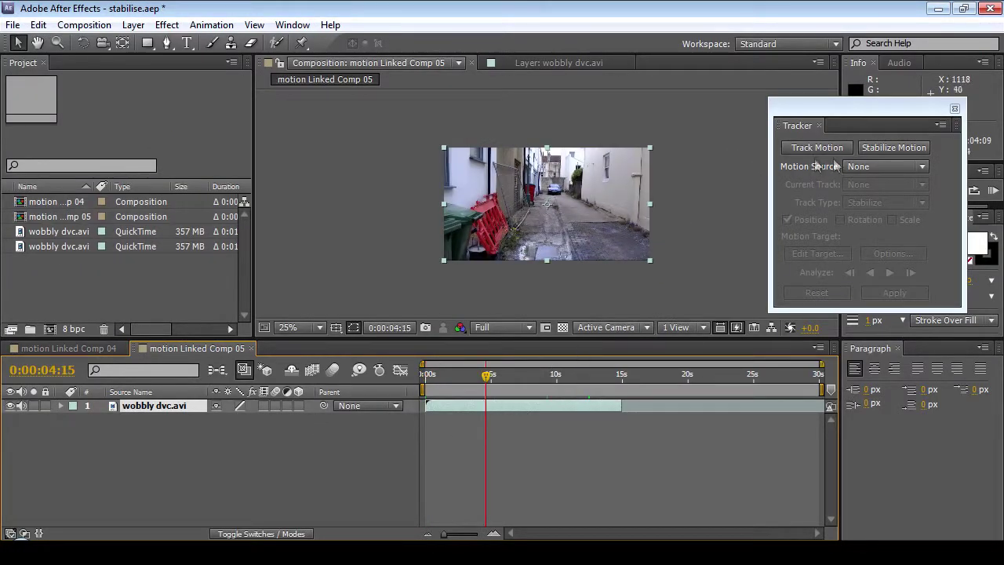
click(887, 149)
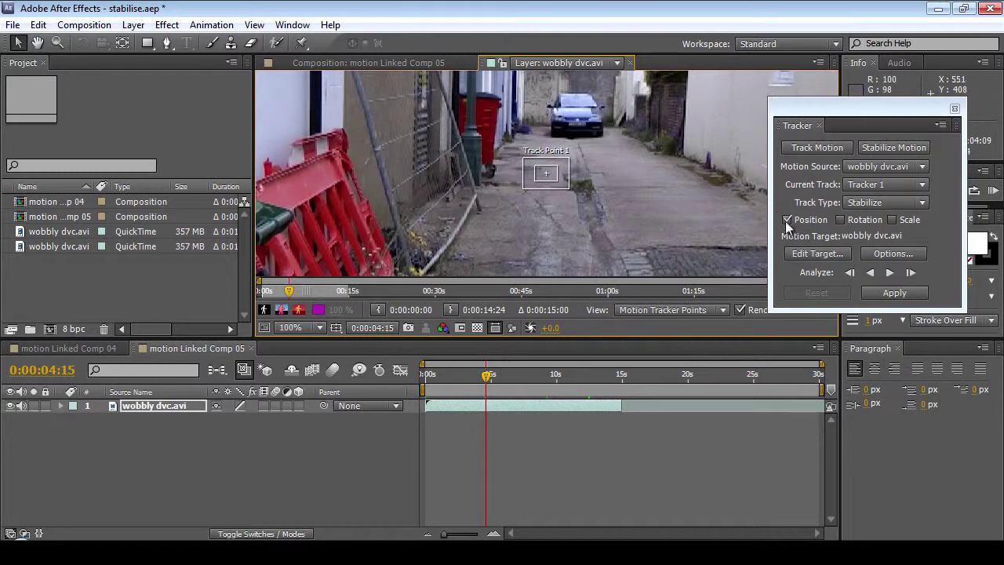
click(840, 220)
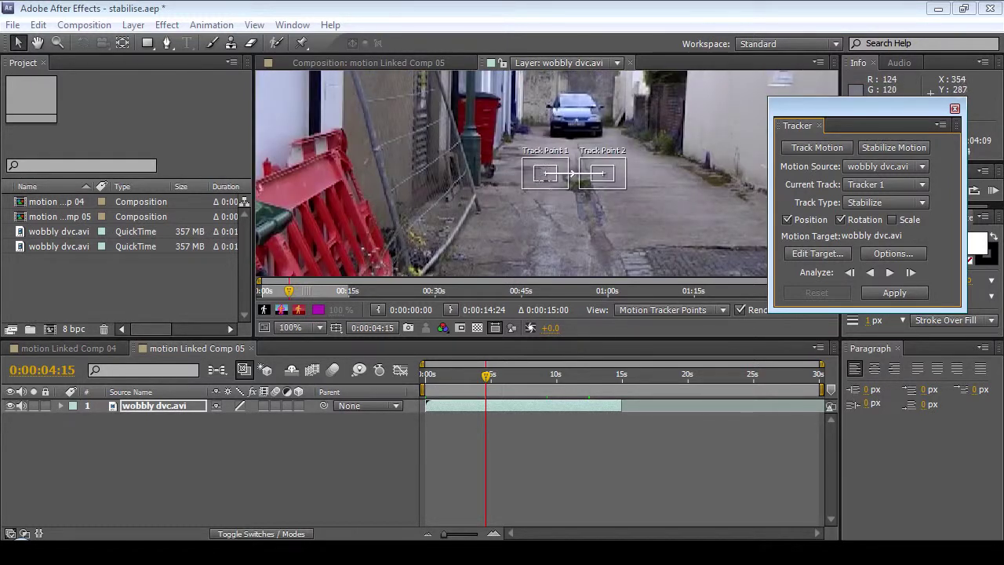
- Place Track Point 1 on the car and Track Point 2 on the red bin, then return to the start
drag(546, 175, 575, 129)
drag(603, 175, 491, 104)
key(Home)
scroll(508, 221, up, 1)
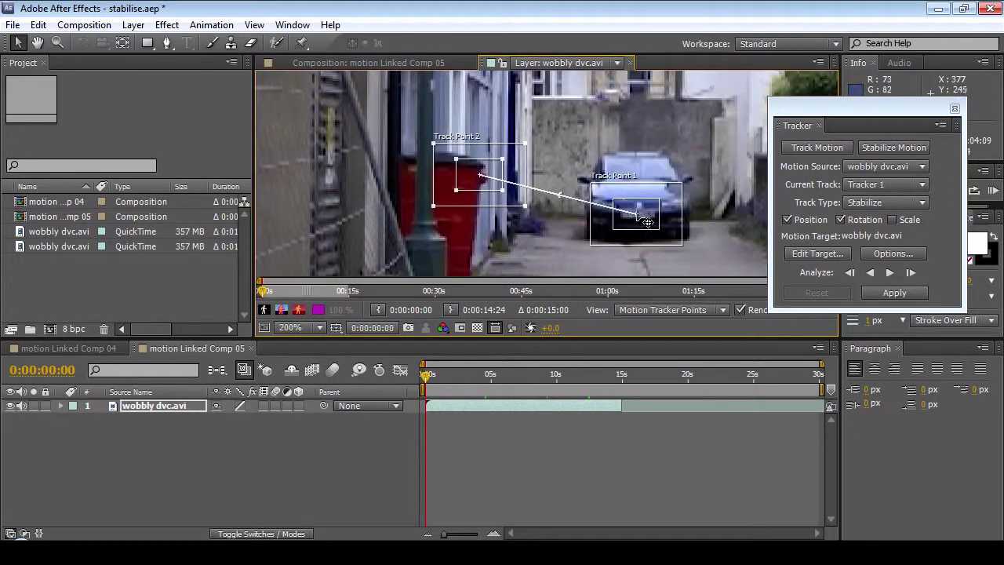
scroll(502, 227, up, 1)
scroll(676, 237, down, 1)
scroll(673, 230, down, 1)
scroll(673, 230, down, 2)
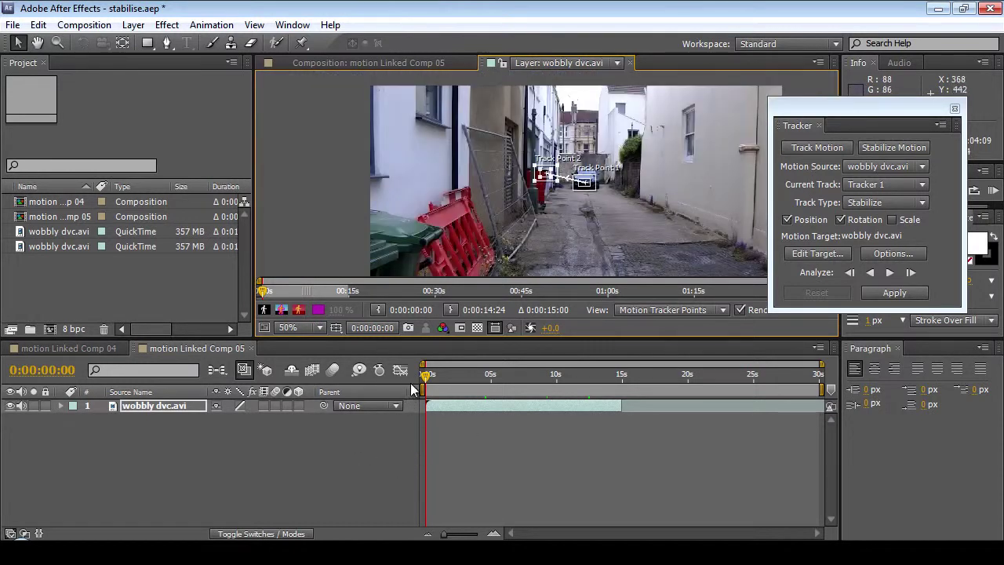
- Analyse both track points forward through the footage and scrub back to check them
click(892, 274)
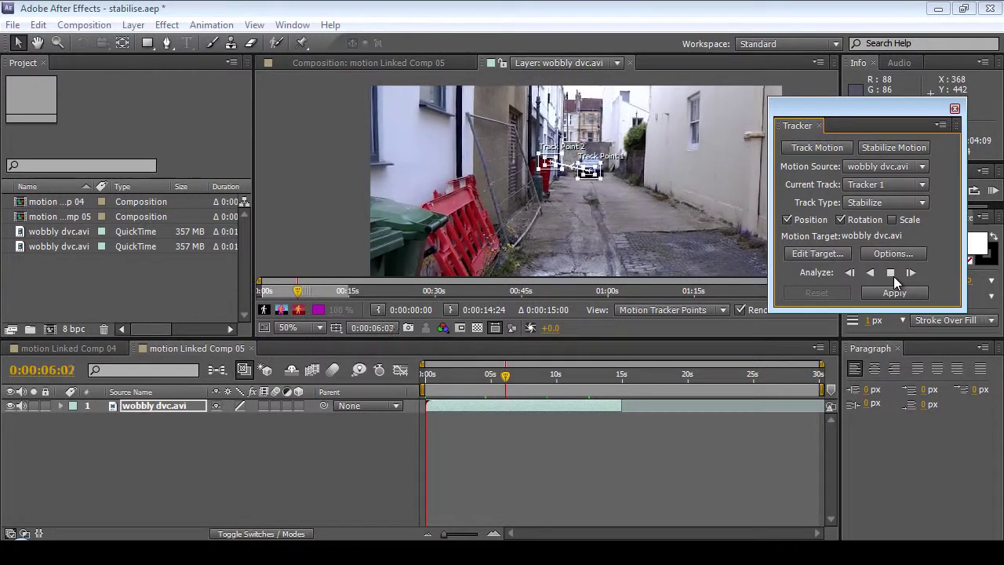
click(892, 274)
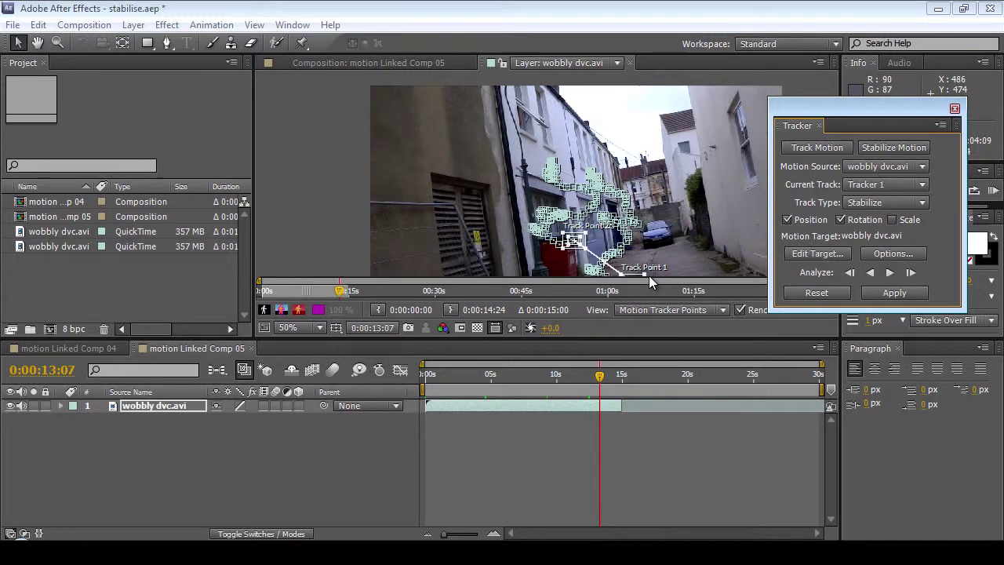
drag(601, 376, 581, 386)
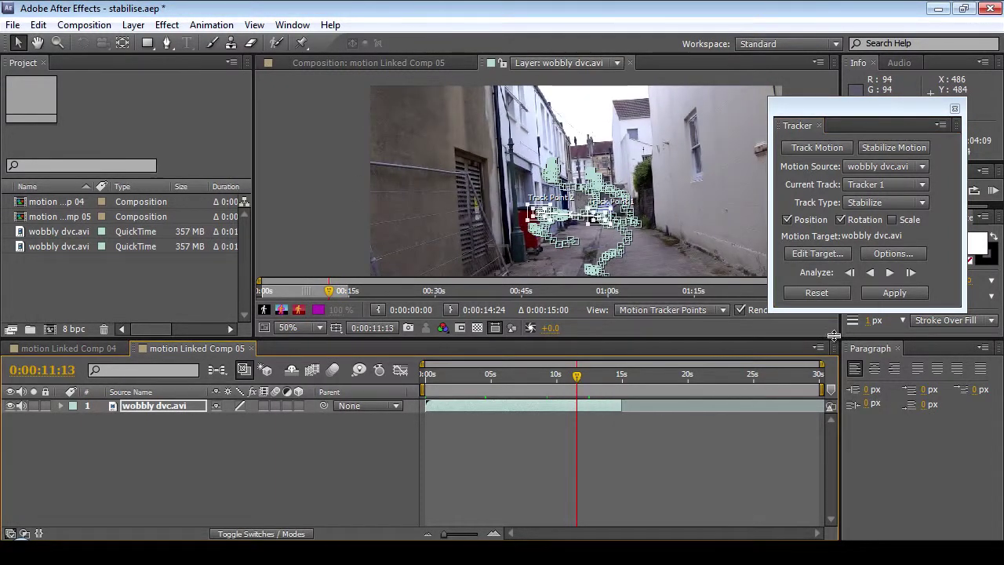
- Apply the stabilisation in X and Y, review the result, and collapse the tracker properties
click(886, 291)
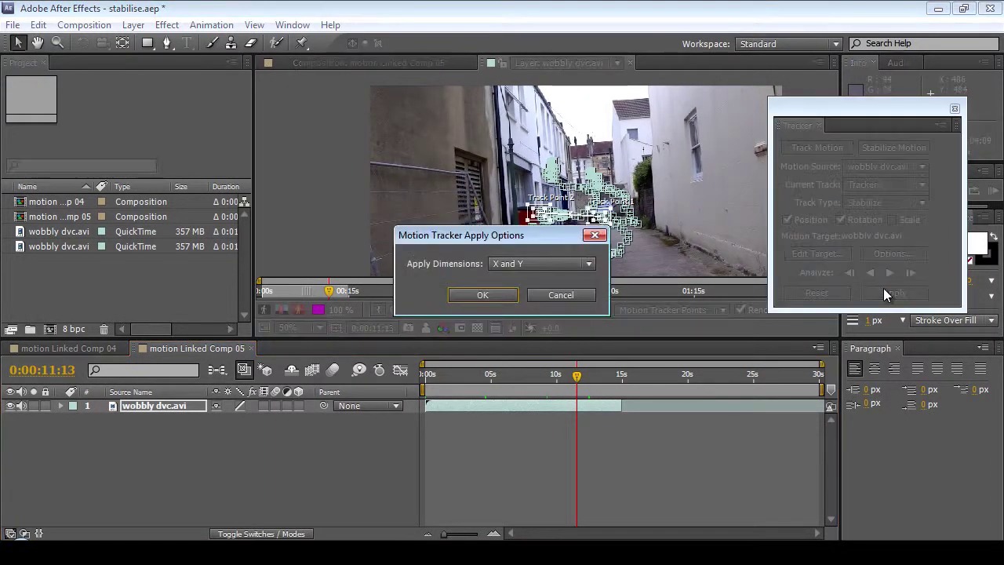
click(581, 264)
click(525, 281)
click(482, 295)
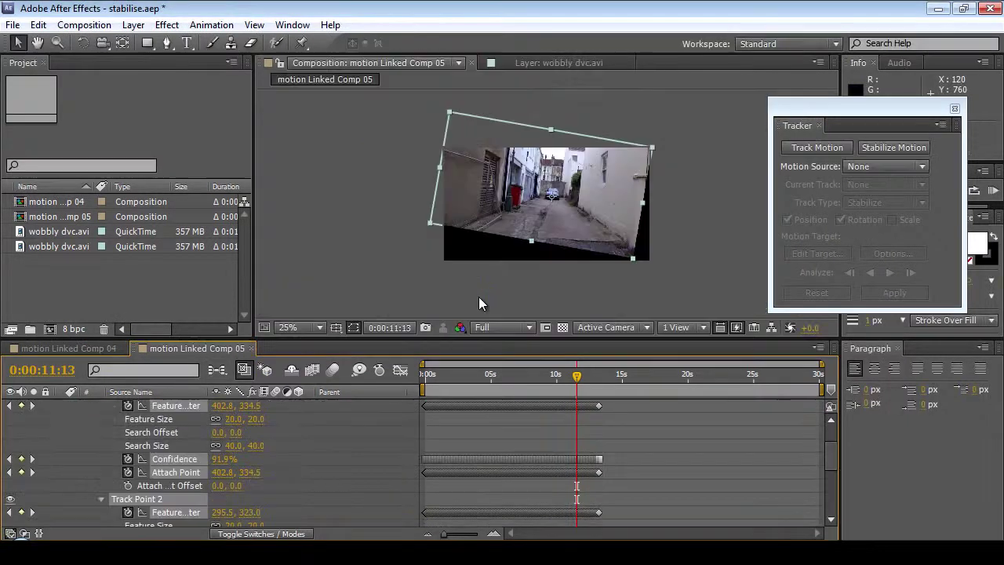
drag(498, 390, 554, 360)
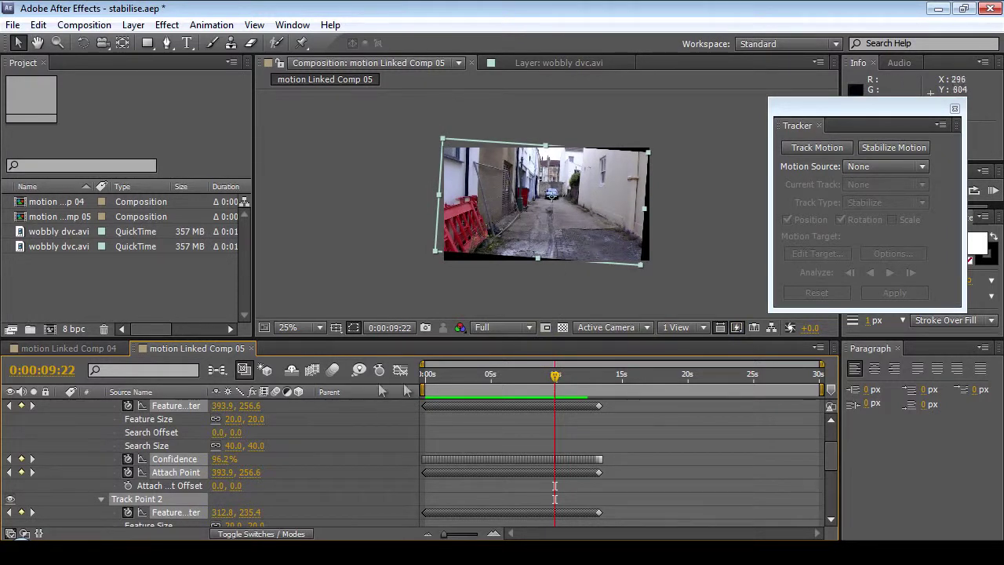
scroll(33, 427, up, 2)
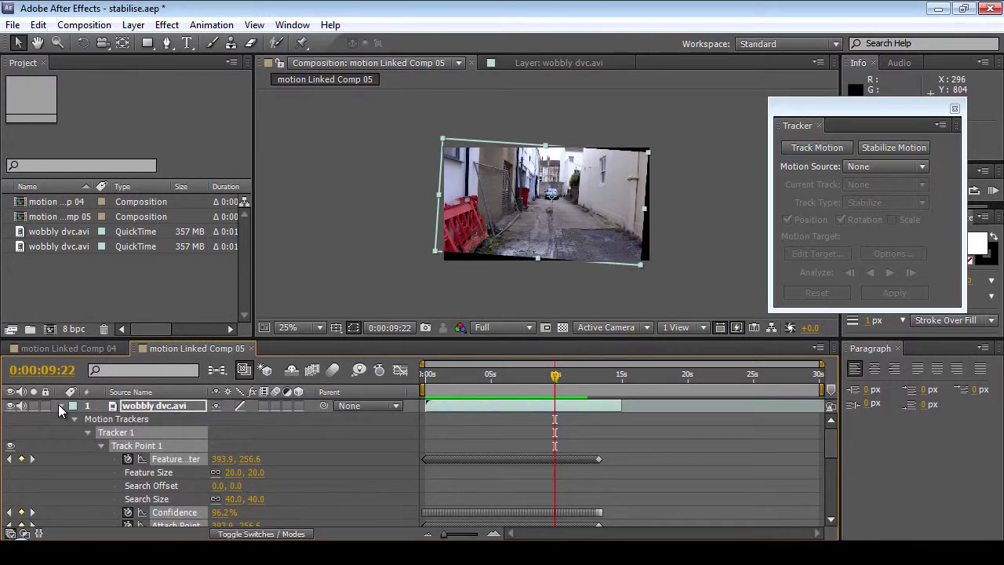
click(60, 406)
- Add a new 50mm camera to the composition
click(134, 24)
mouse_move(149, 39)
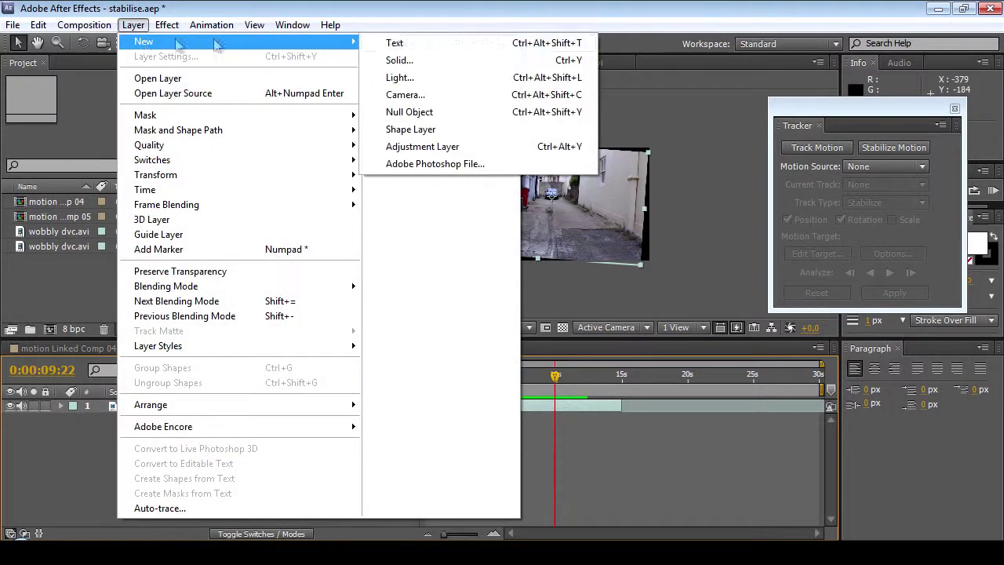
click(477, 92)
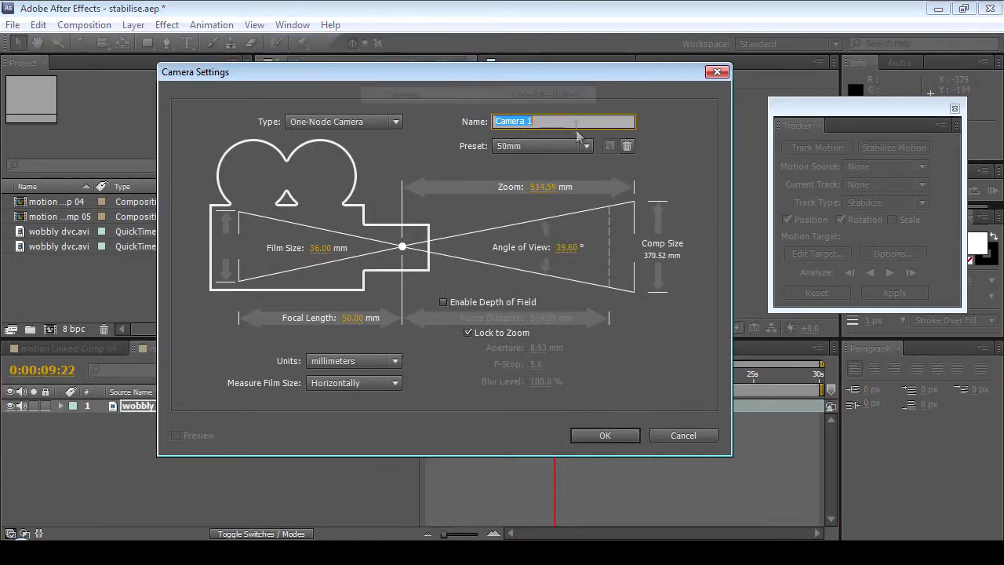
click(605, 435)
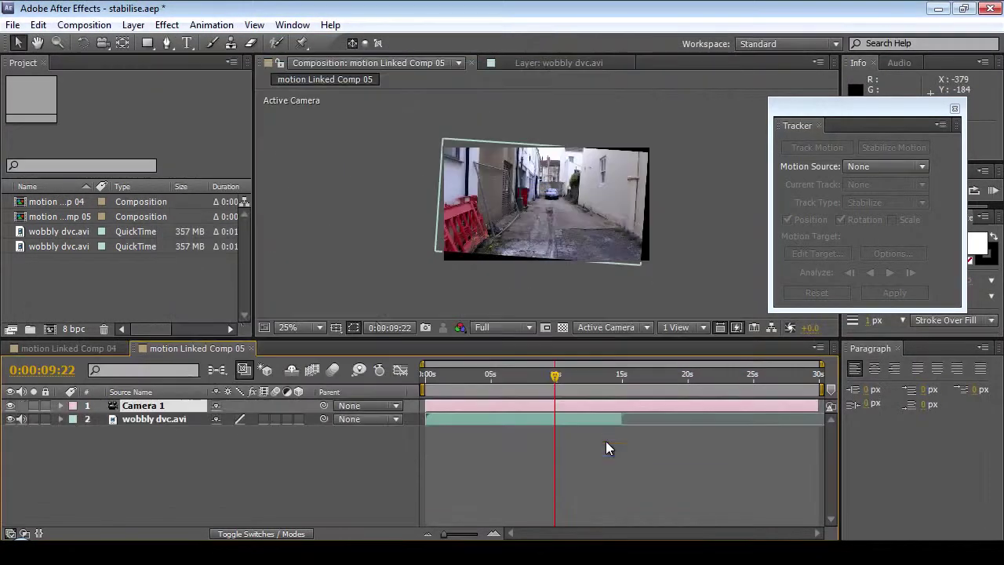
- Reveal Camera 1's Transform properties and make wobbly dvc.avi a 3D layer
click(59, 406)
click(74, 419)
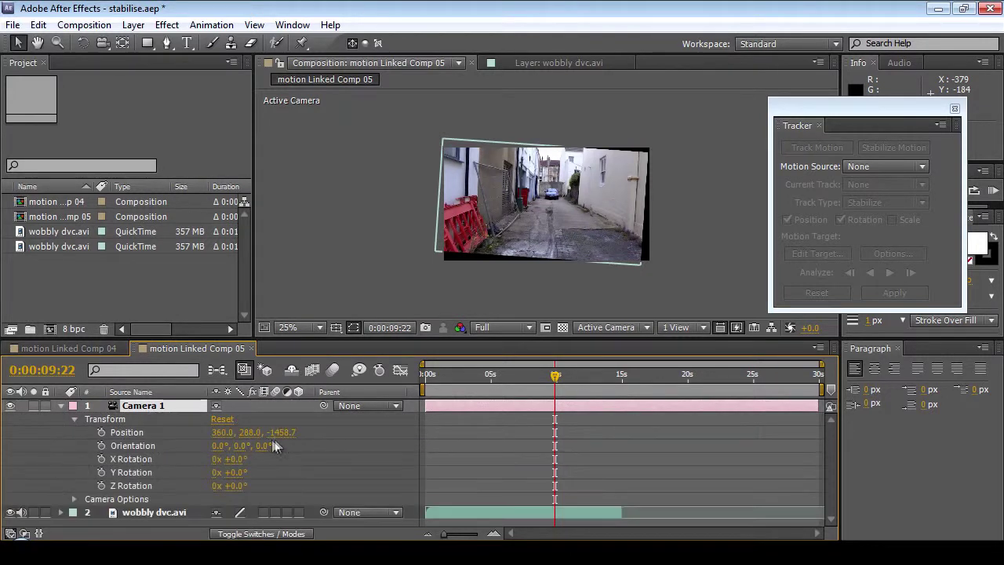
click(298, 513)
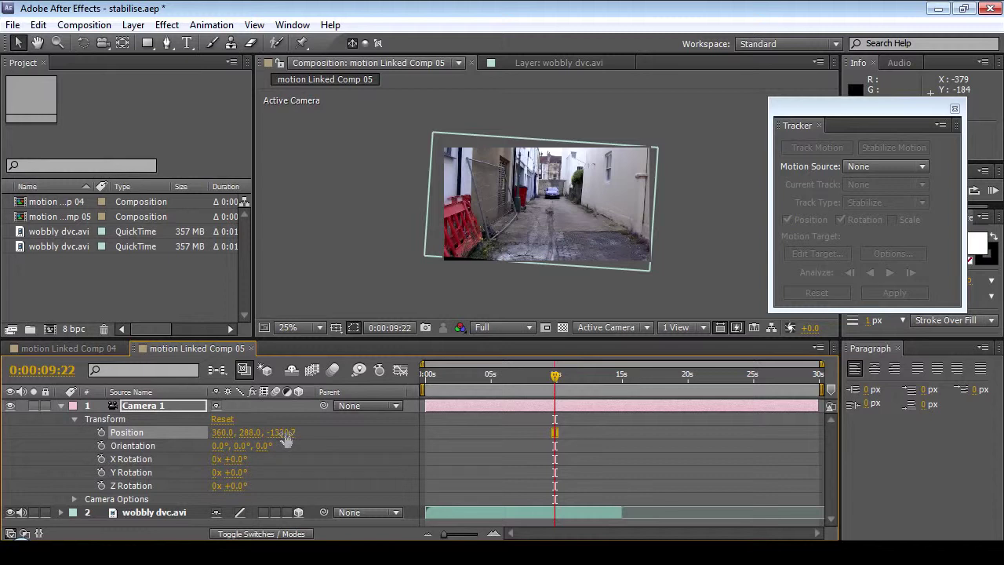